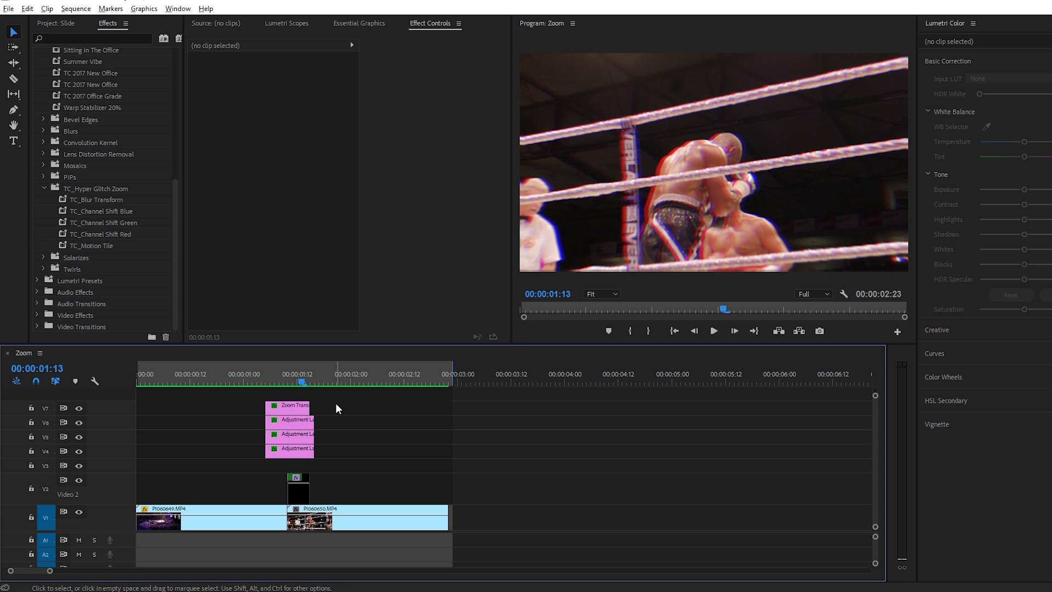
Step: Preview the transition from the start, then delete the old transition layers above the clips
key(Home)
key(space)
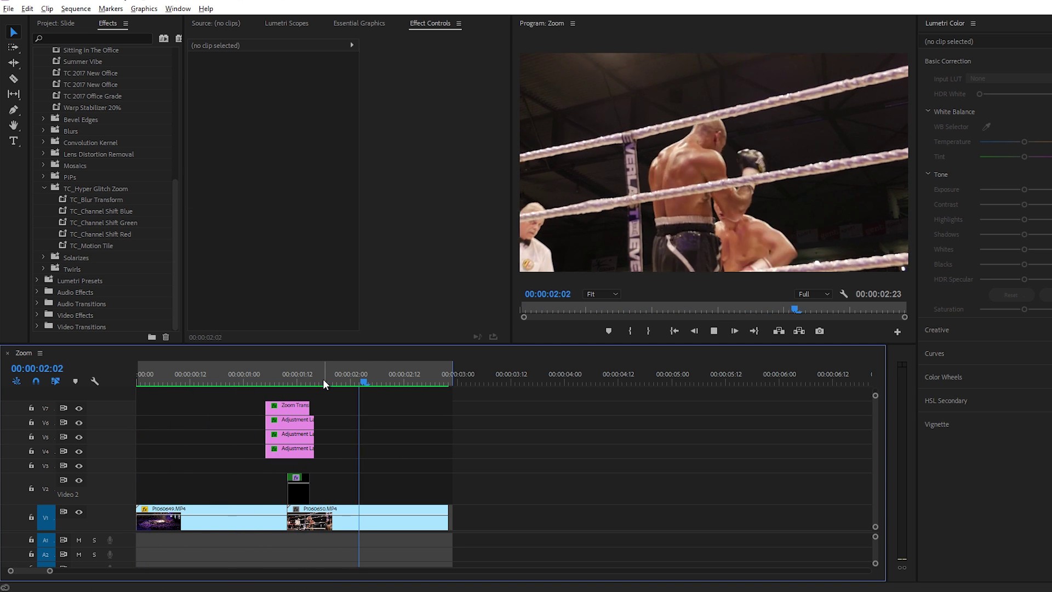
drag(304, 377, 290, 383)
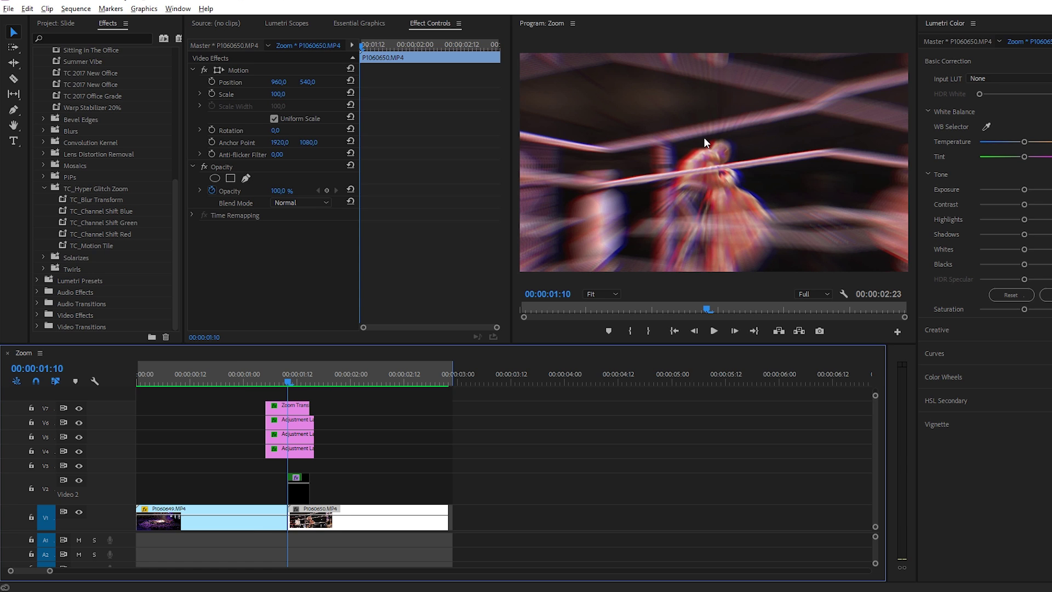
click(247, 523)
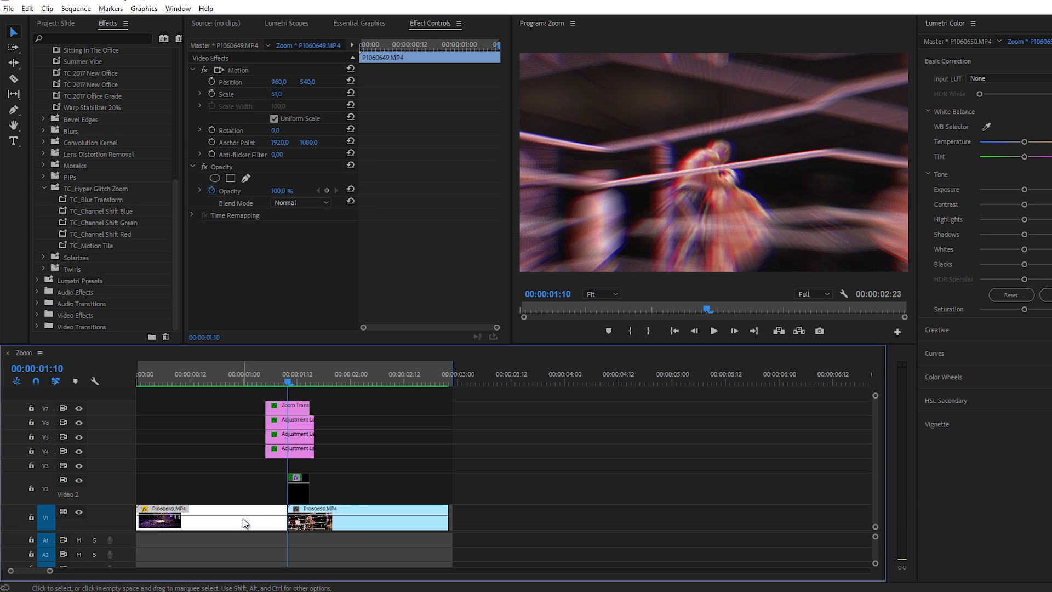
click(359, 530)
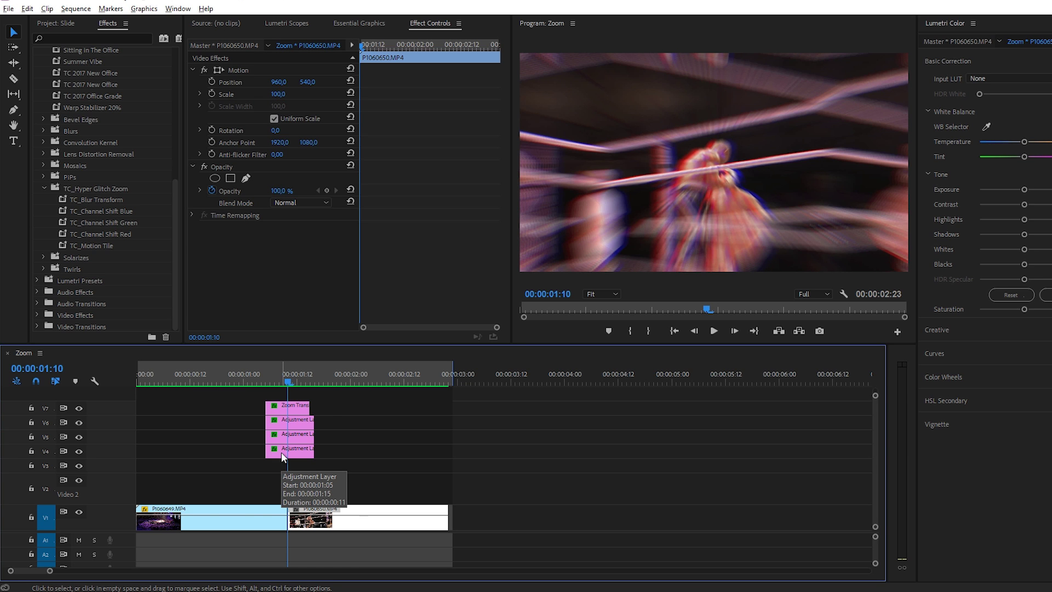
drag(239, 393, 331, 489)
key(Delete)
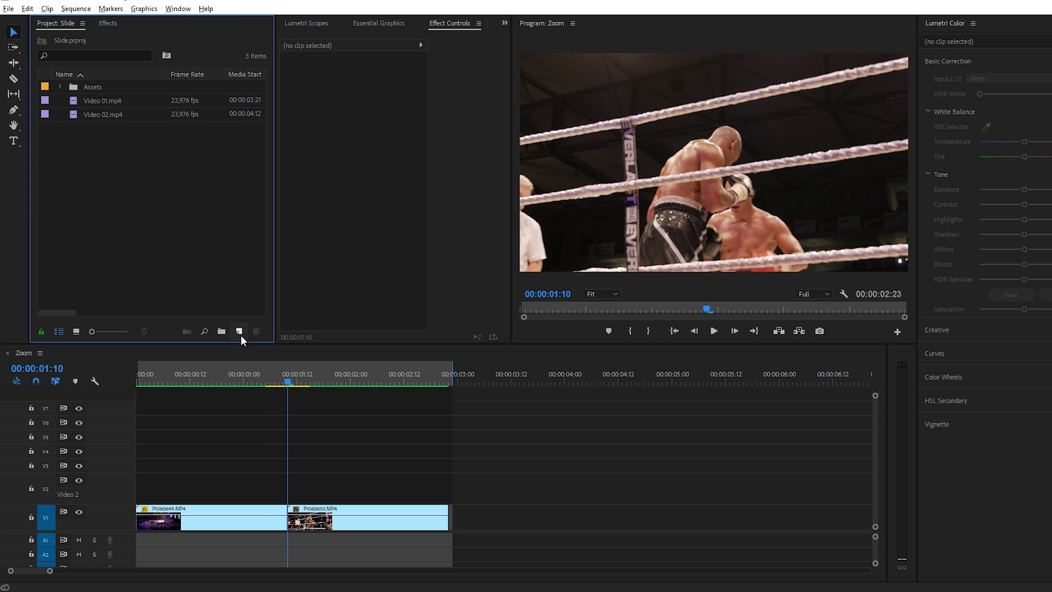
Step: Create a new 1920×1080 adjustment layer and name it Replicator
click(239, 331)
click(289, 384)
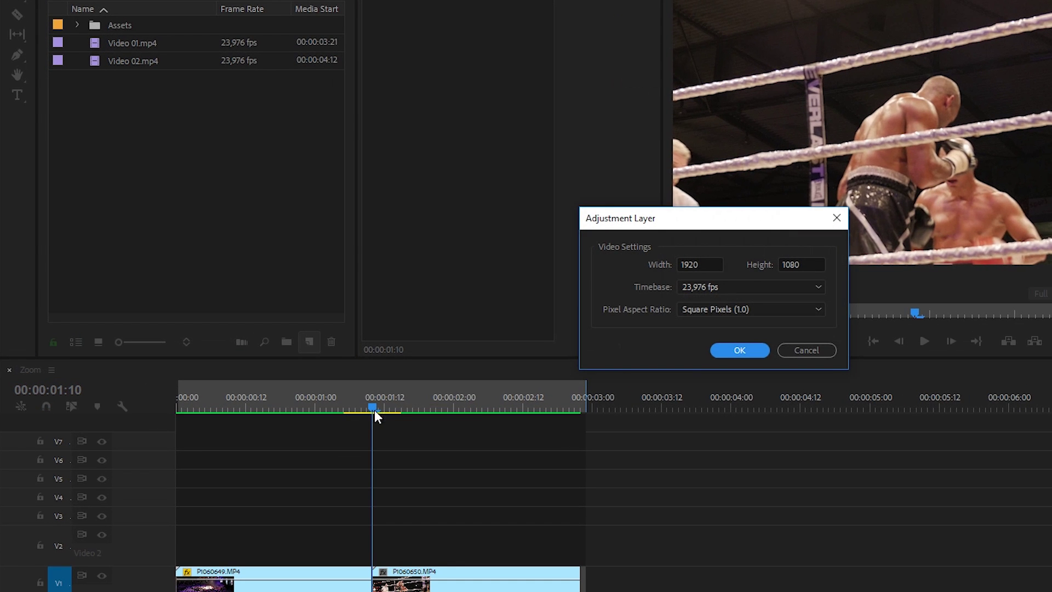
click(707, 351)
click(153, 26)
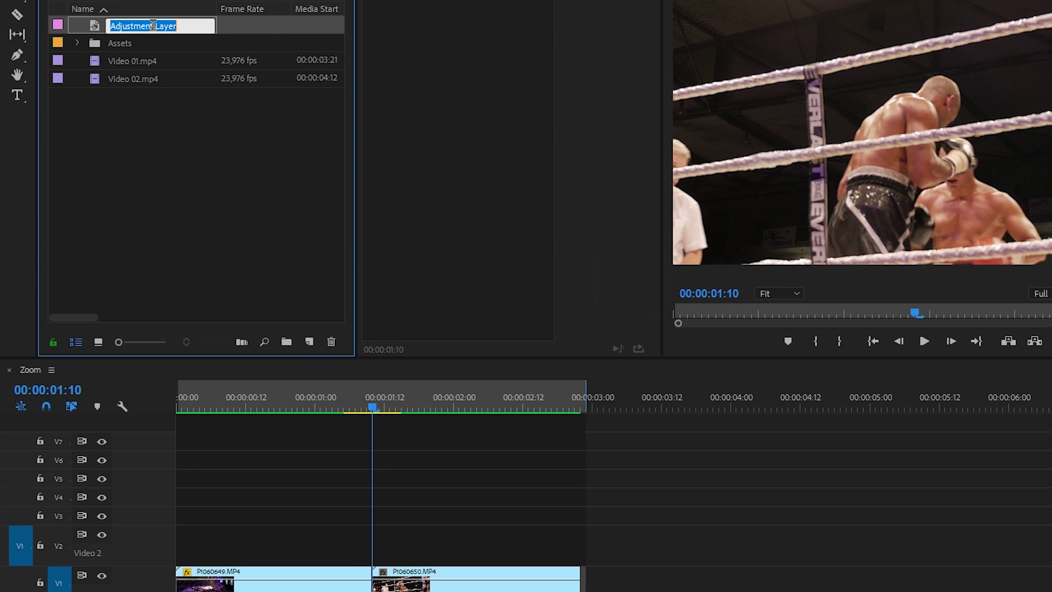
text(Re)
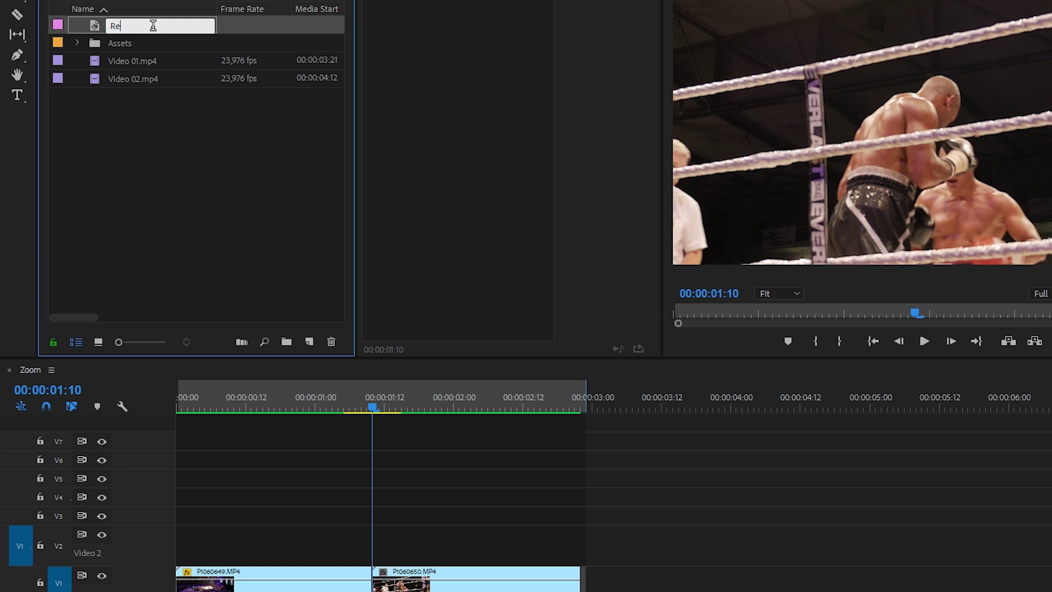
text(cplicator)
click(147, 119)
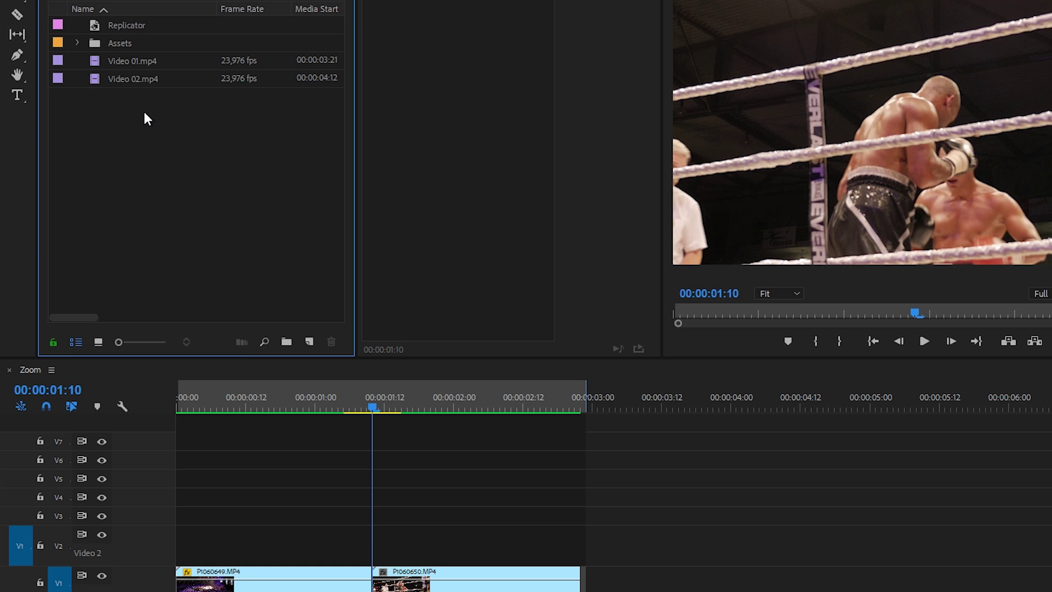
Step: Place Replicator on V2 at 00:00:01:10 and trim its end back to about 00:00:01:15
drag(119, 29, 377, 551)
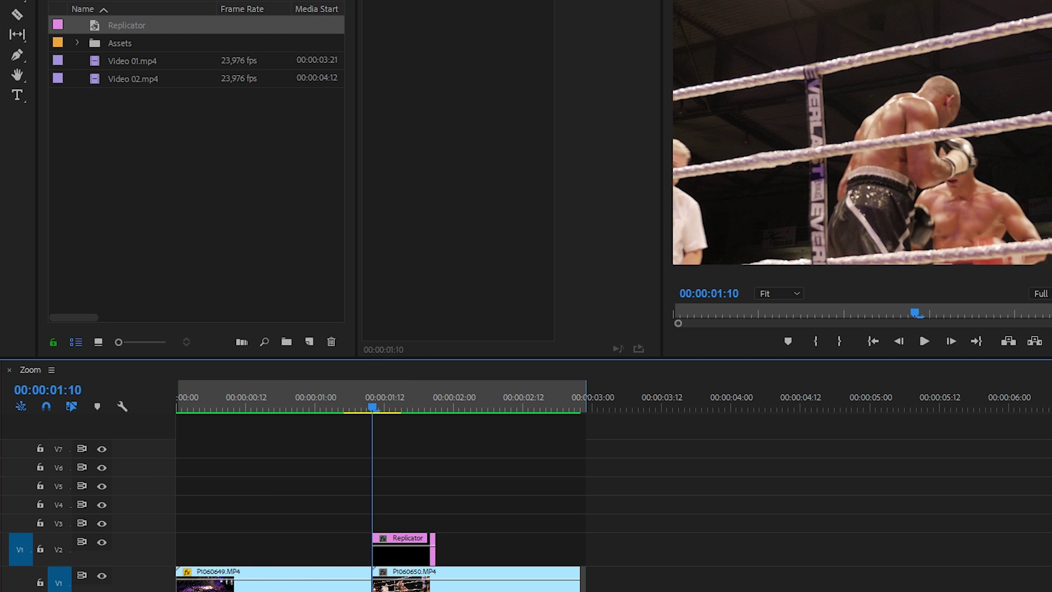
key(equal)
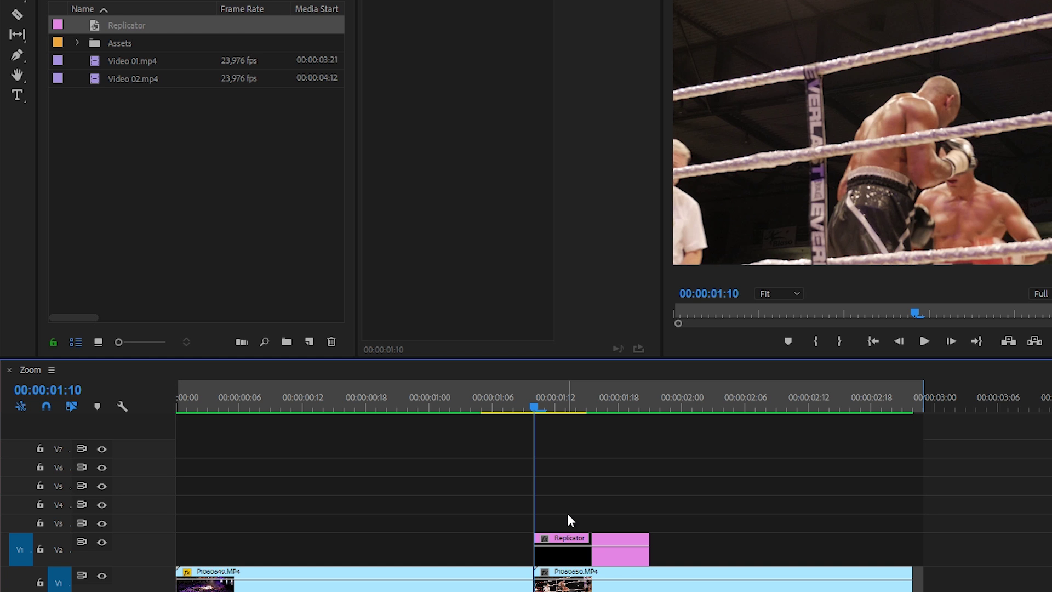
key(Right)
key(Right)
key(Right)
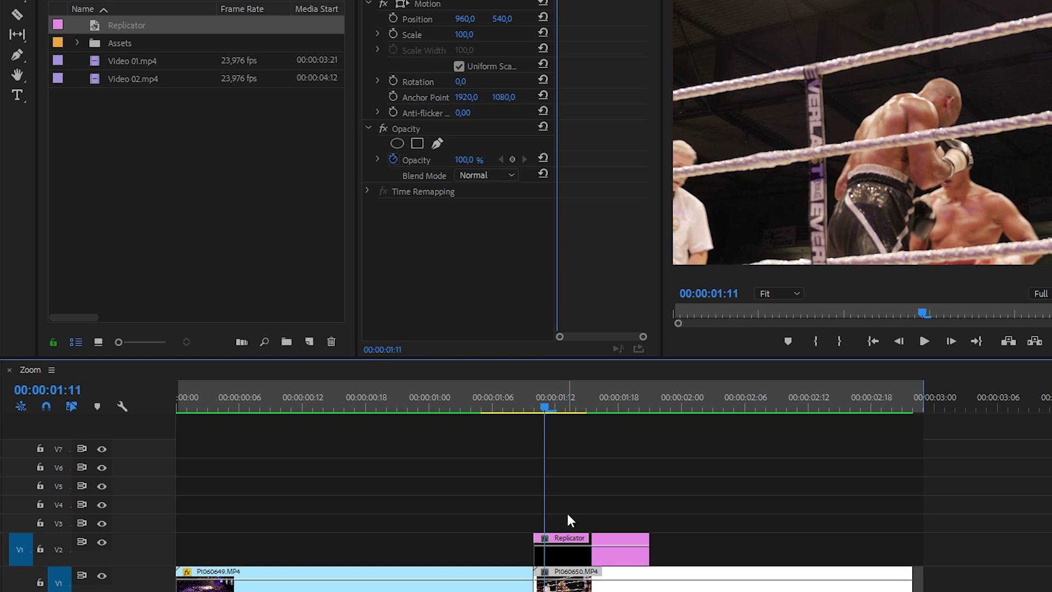
key(Right)
key(Right)
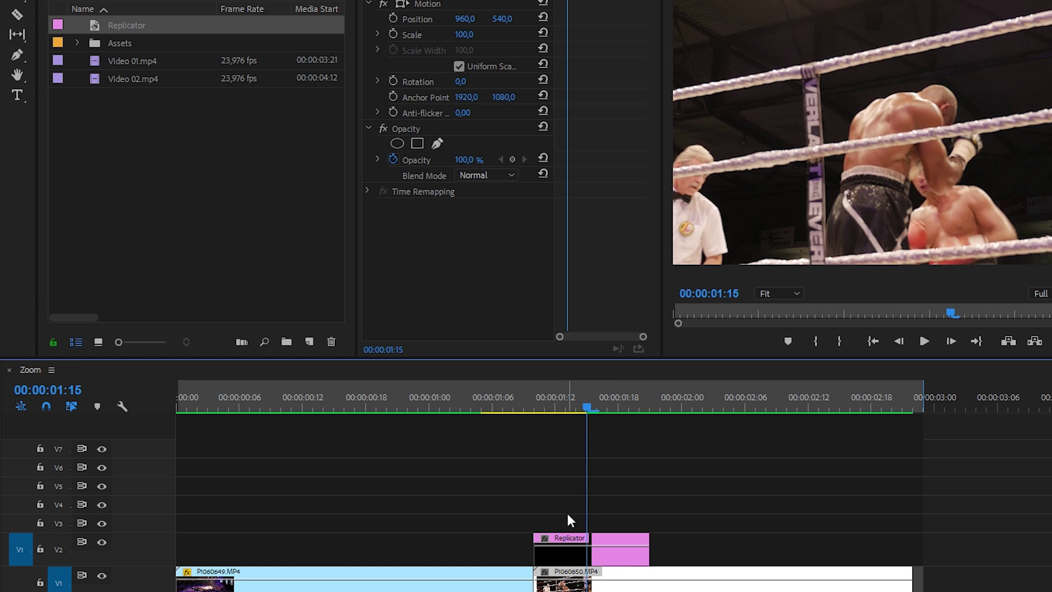
drag(650, 557, 596, 556)
key(Right)
key(Left)
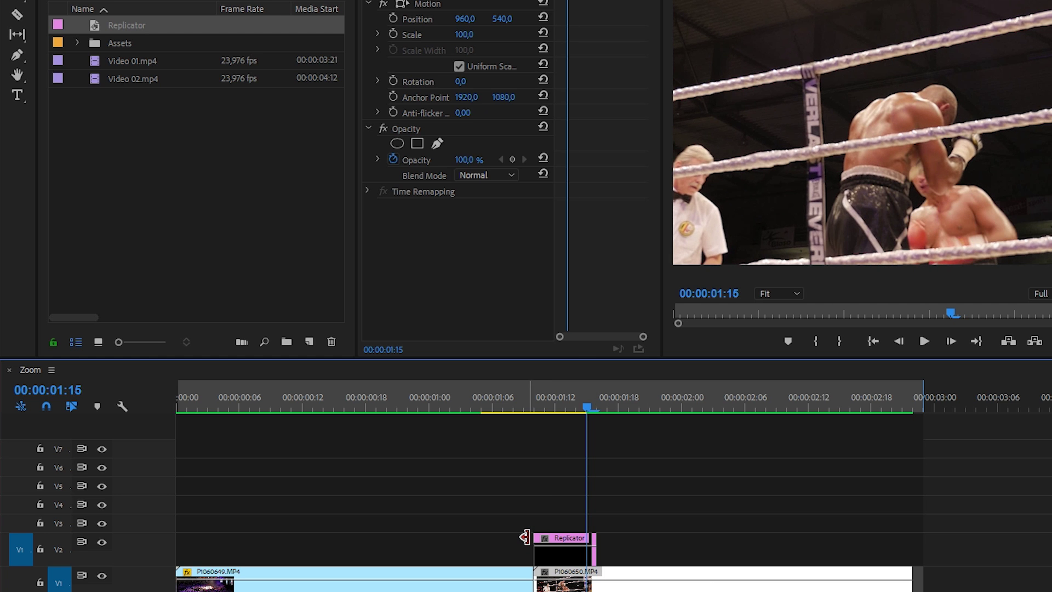
key(Left)
click(555, 493)
click(551, 553)
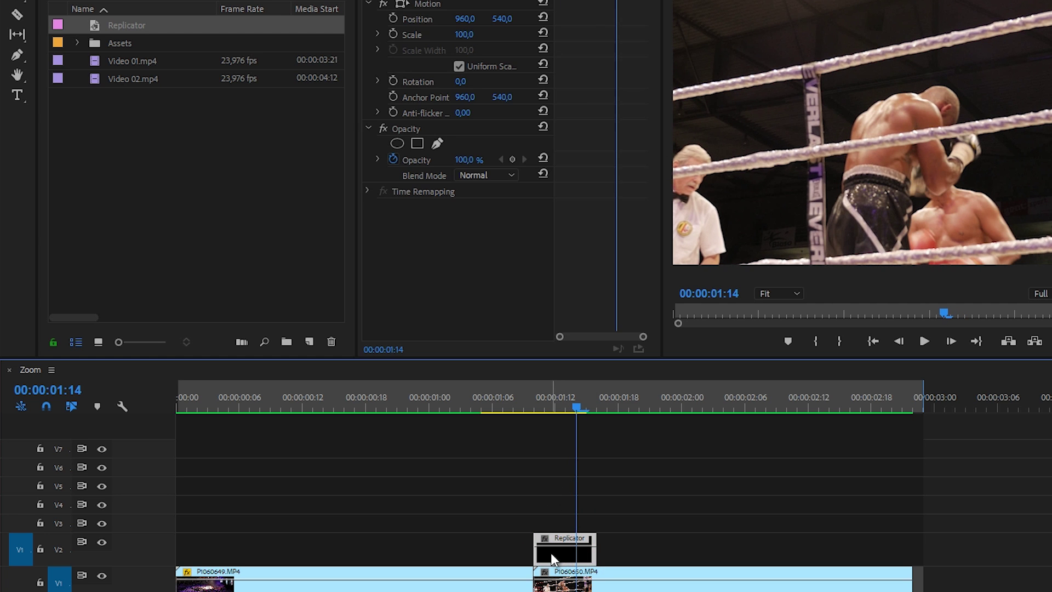
key(Left)
key(Left)
key(Left)
key(Left)
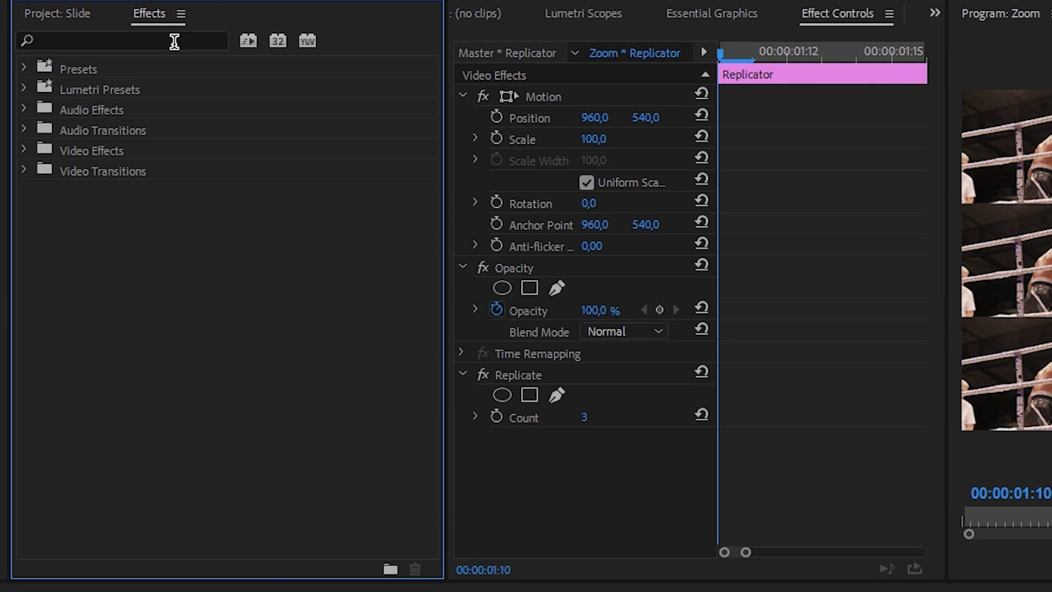
Step: Apply the Mirror effect to the Replicator layer
click(175, 41)
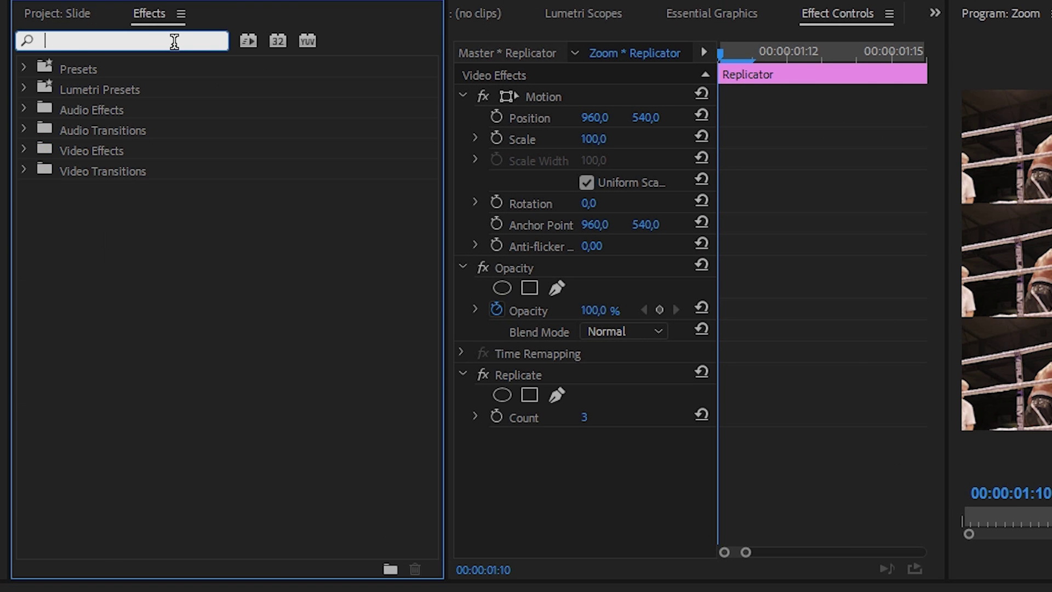
text(mirror)
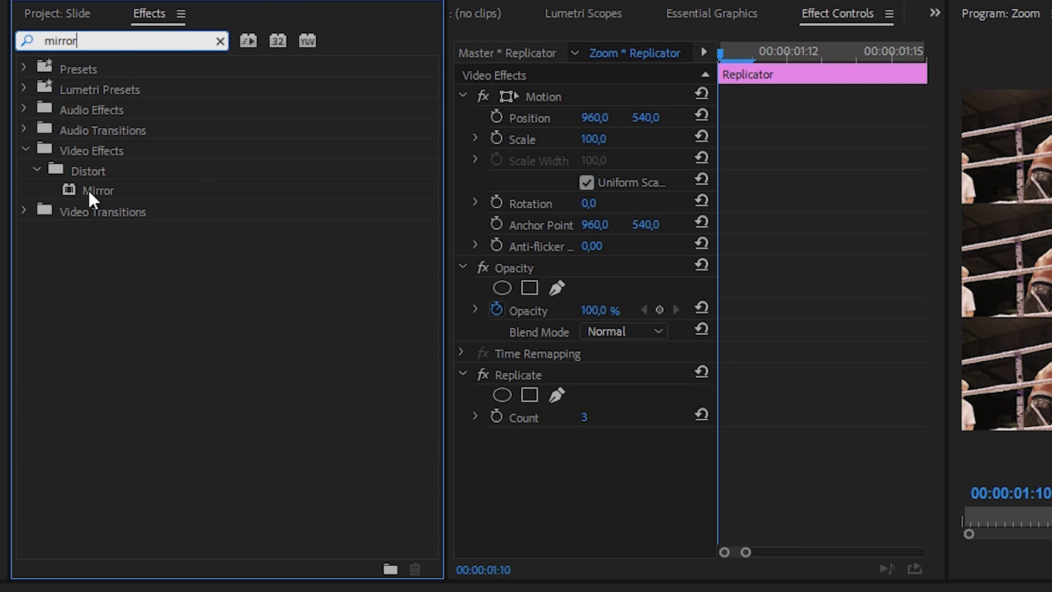
drag(88, 188, 729, 591)
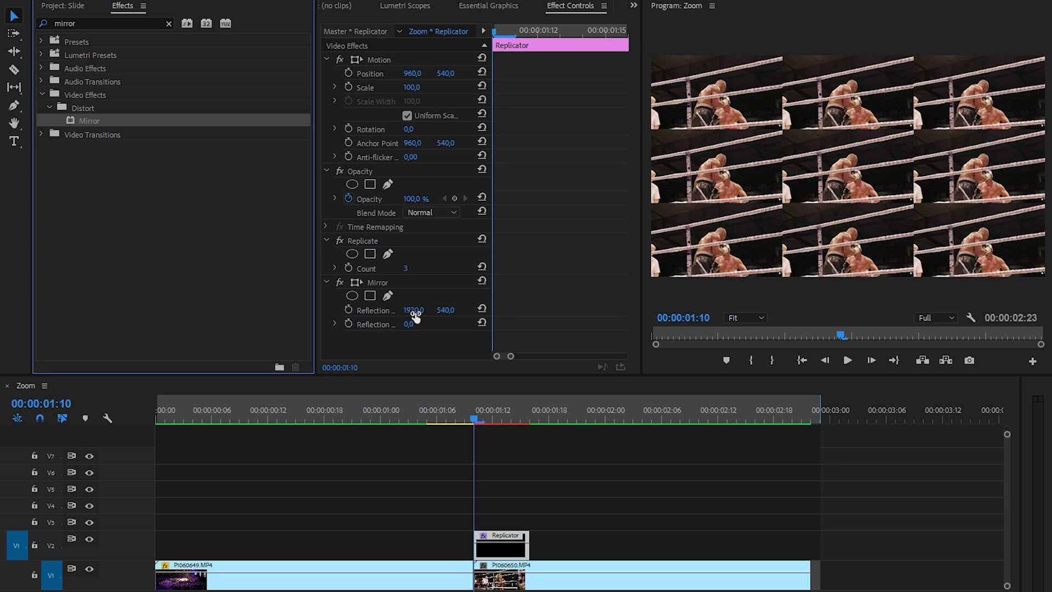
Step: Set the Mirror's Reflection Center X to 1279
drag(415, 314, 22, 345)
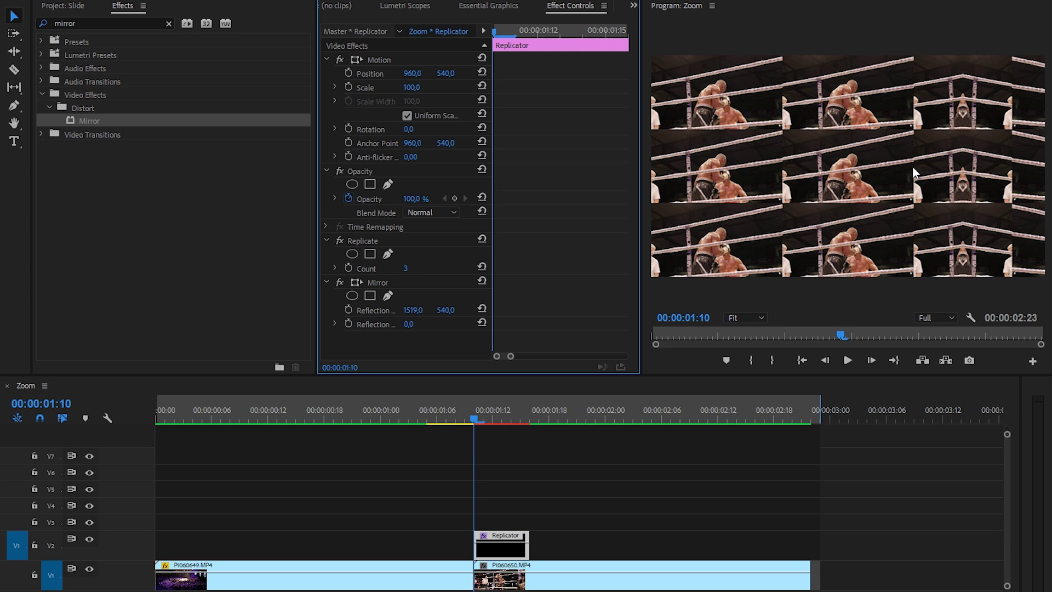
drag(413, 310, 246, 329)
click(415, 310)
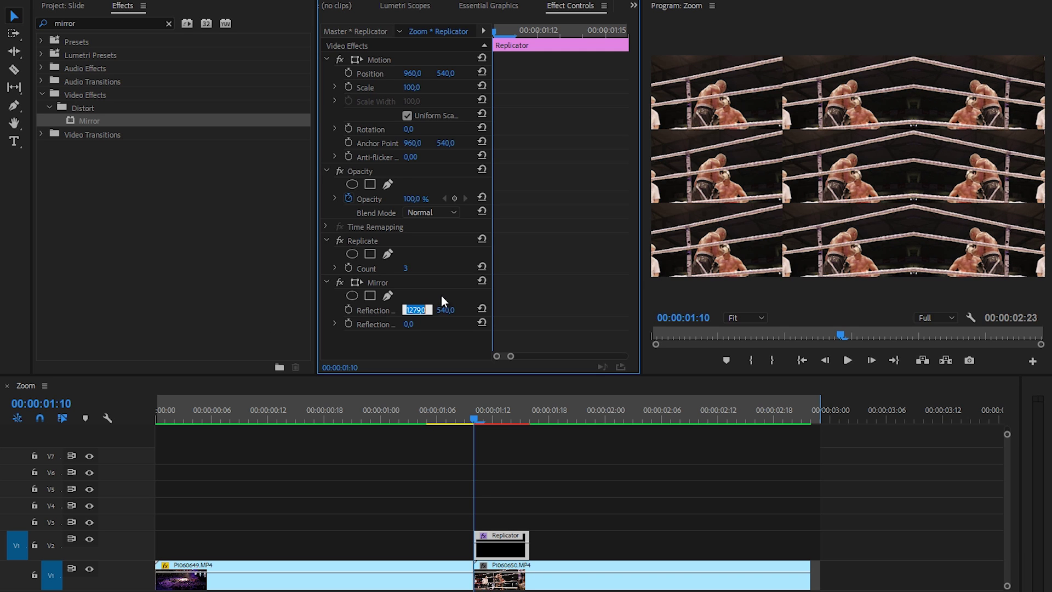
text(1280)
key(Return)
key(Down)
key(Return)
Step: Add a second Mirror with a 180° reflection angle centred at X 640
drag(104, 120, 380, 341)
scroll(400, 340, down, 2)
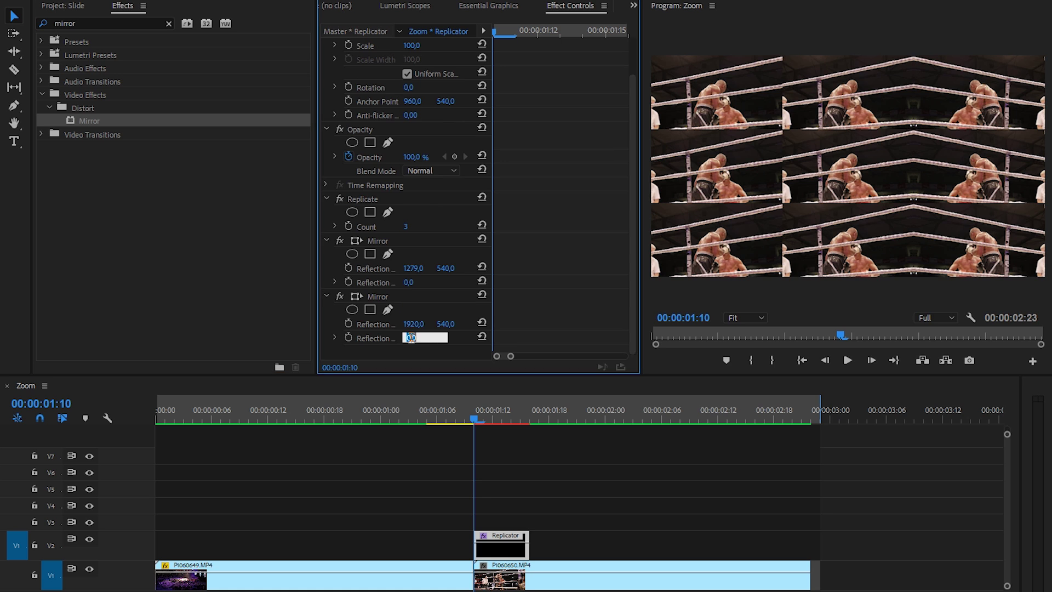
text(180)
key(Return)
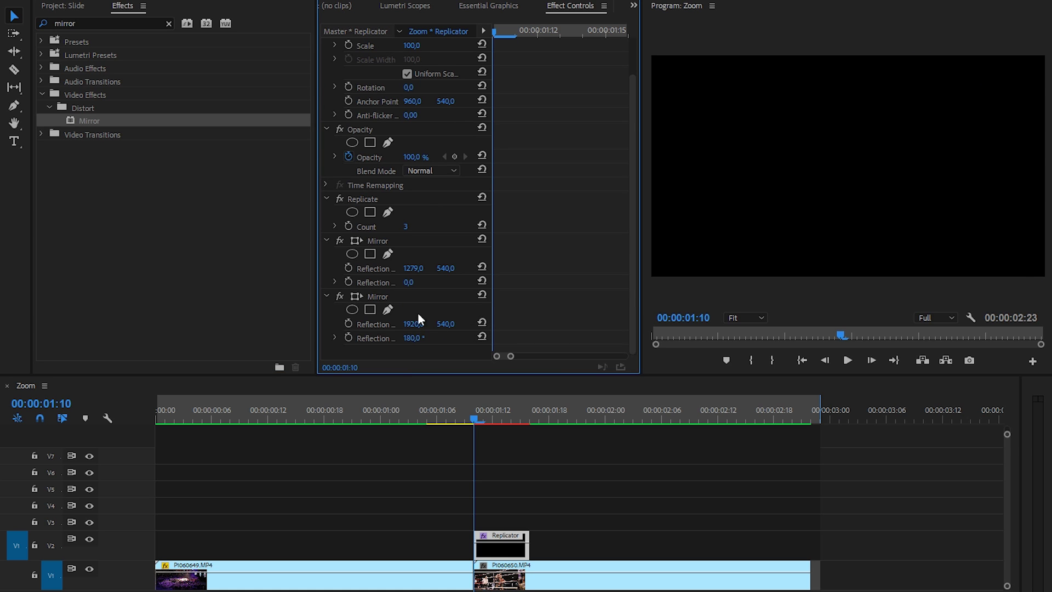
drag(418, 319, 53, 366)
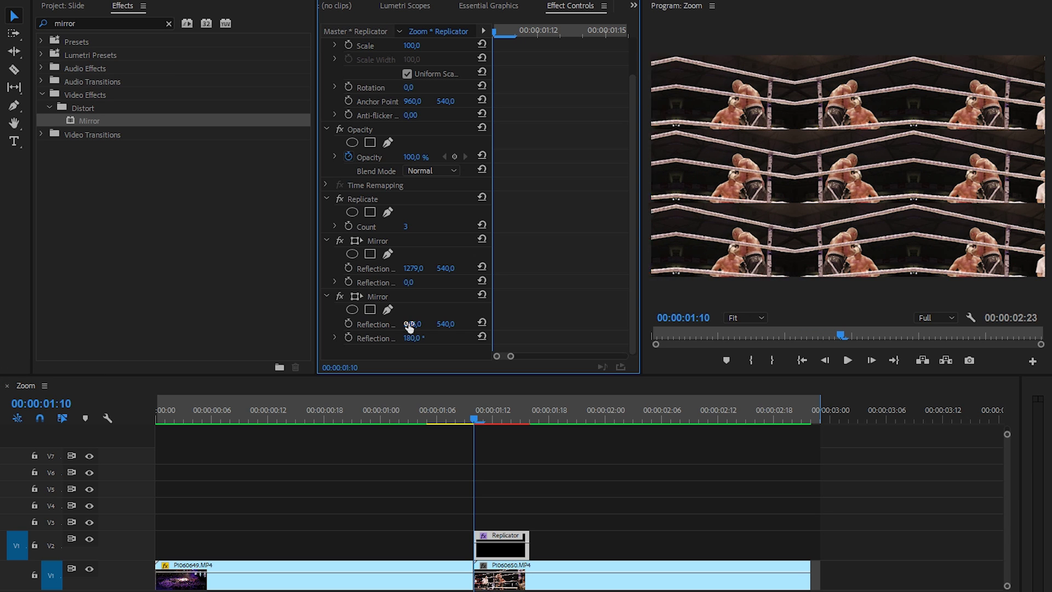
drag(412, 330, 414, 330)
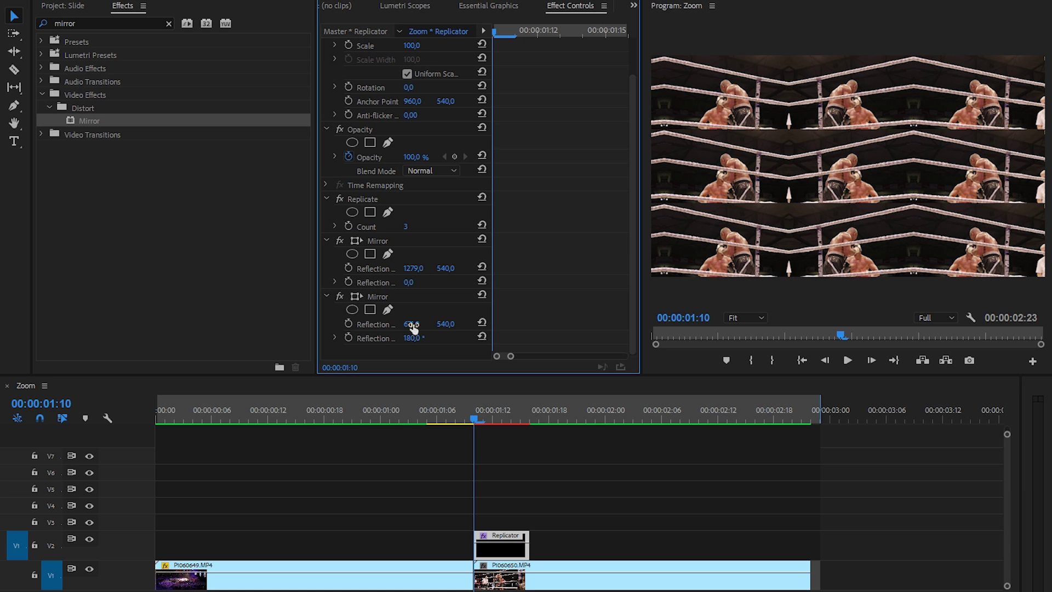
click(414, 326)
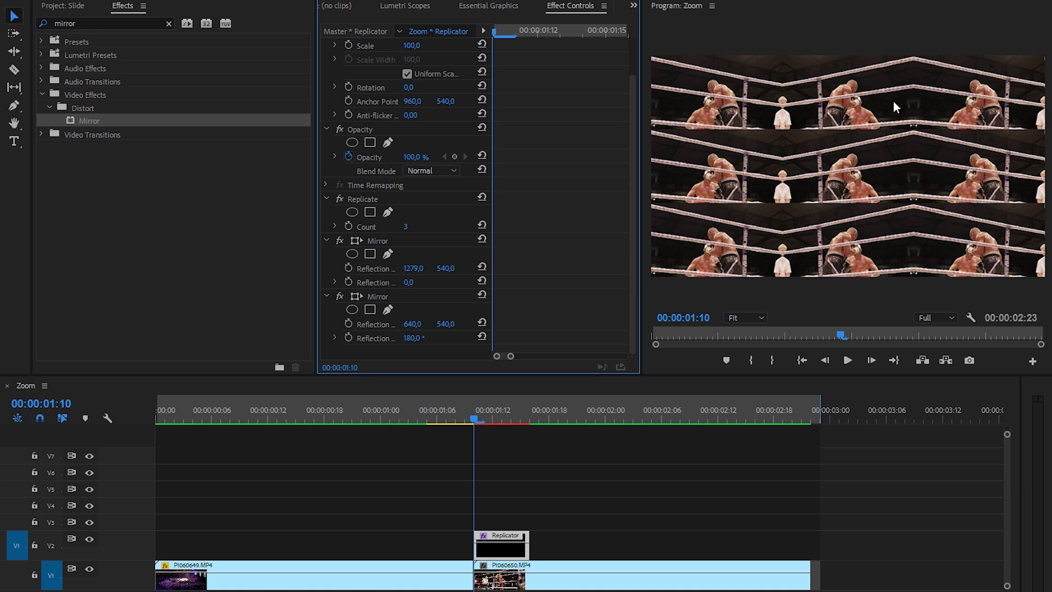
Step: Add a third Mirror with a 90° reflection angle and Reflection Center Y 698
drag(103, 121, 363, 337)
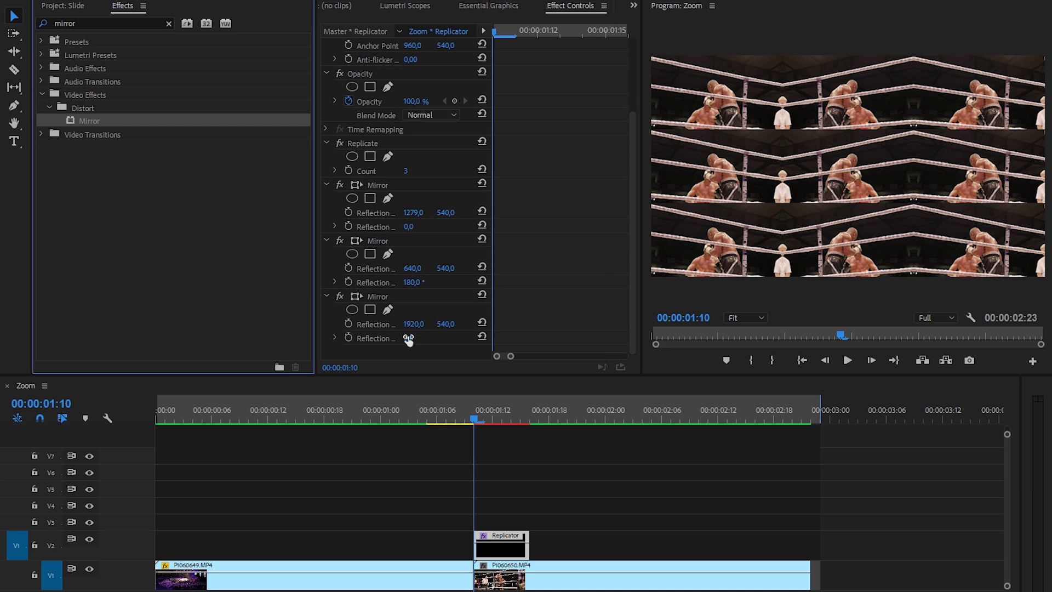
click(408, 339)
text(90)
key(Return)
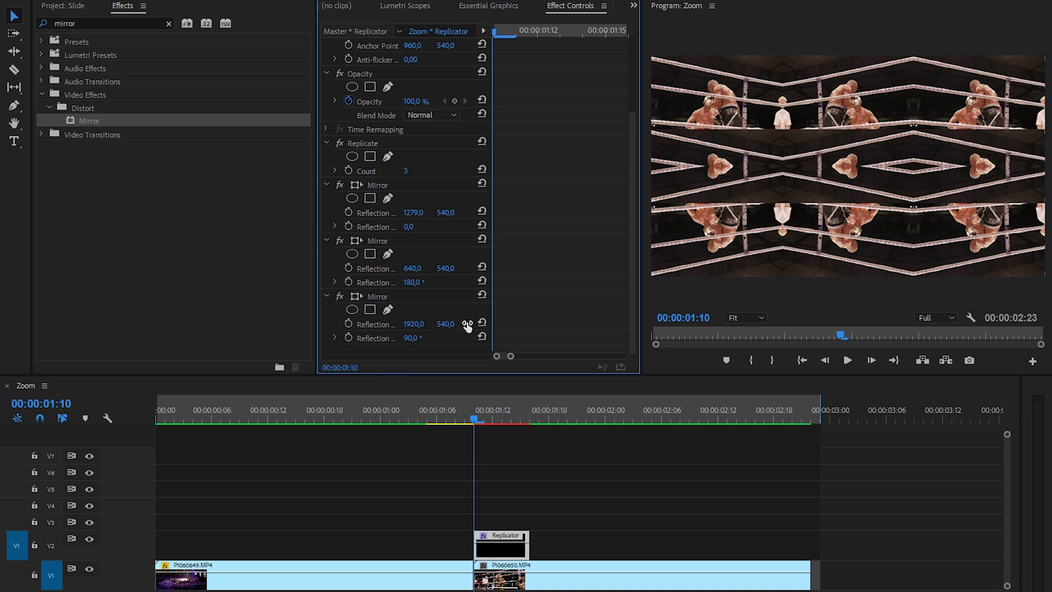
mouse_move(467, 325)
mouse_down()
mouse_move(217, 325)
mouse_move(640, 316)
mouse_move(455, 313)
mouse_move(476, 324)
mouse_up()
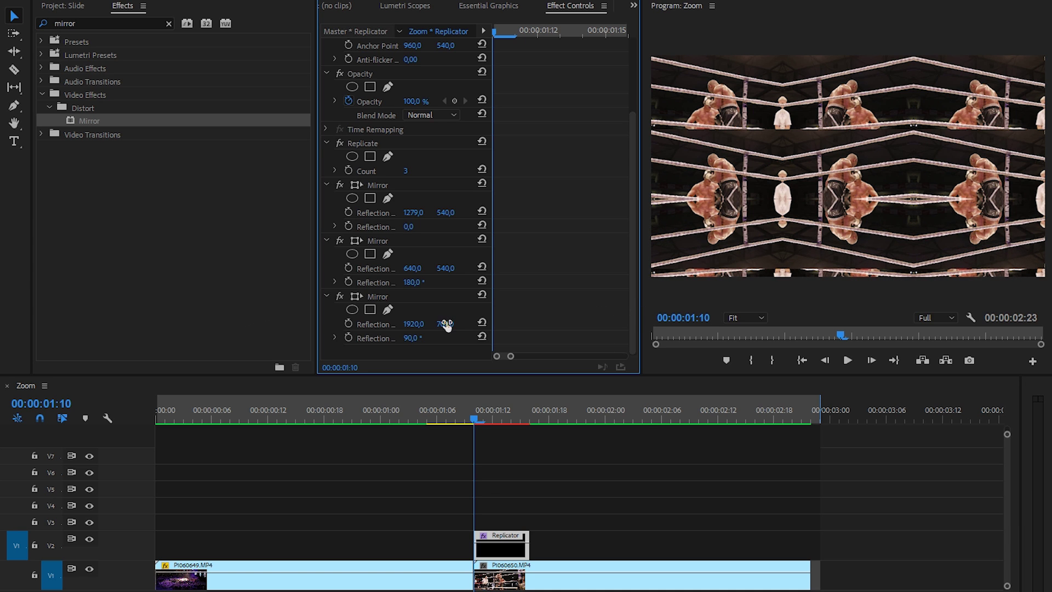
click(446, 323)
text(698)
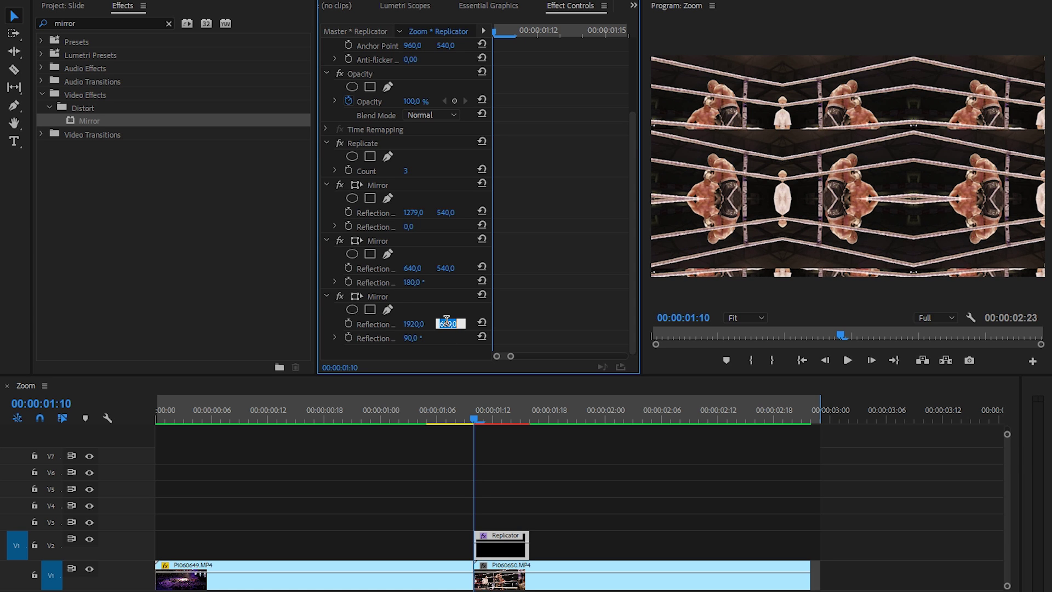
key(Return)
Step: Add a fourth Mirror at -90° around centre 1920, 360, and save the project
drag(94, 120, 407, 337)
click(409, 338)
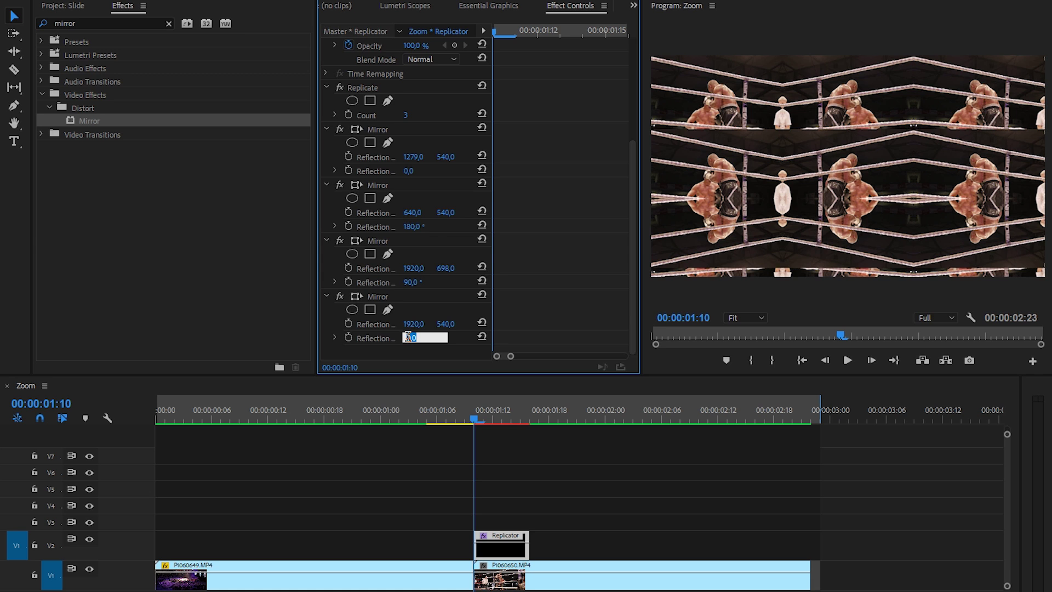
text(-90)
key(Return)
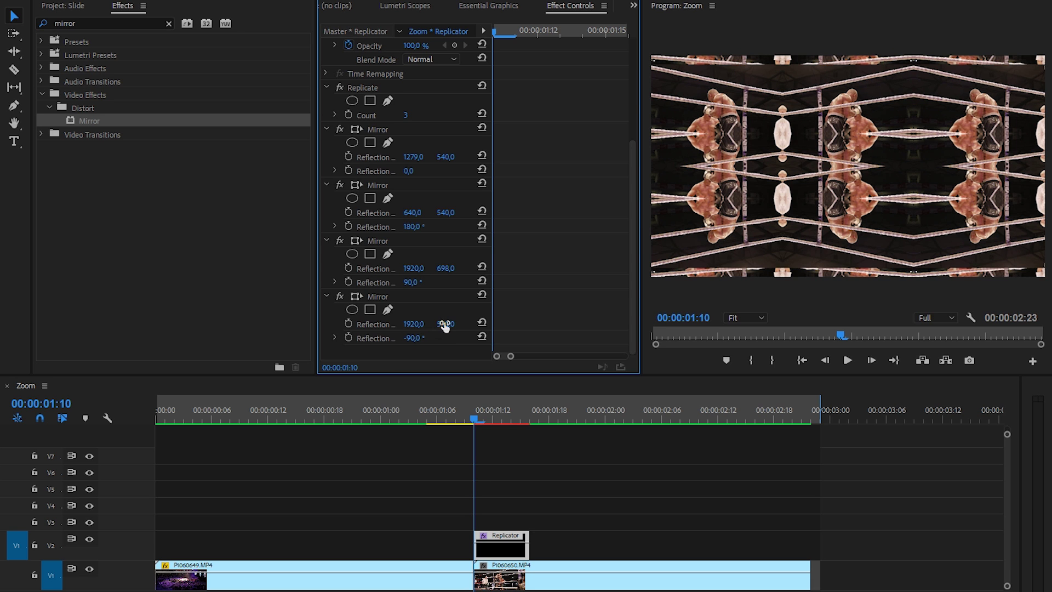
drag(445, 325, 312, 324)
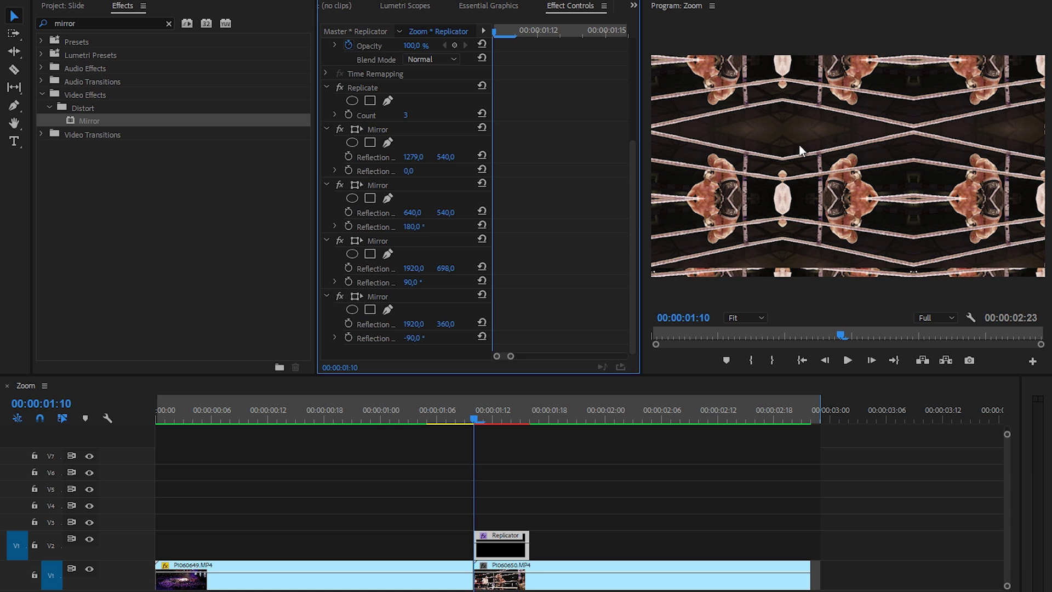
key(ctrl+s)
Step: Remove the leftover Transform Motion Tile item and create an adjustment layer named Transform
mouse_move(471, 412)
mouse_down()
mouse_move(436, 419)
mouse_move(482, 430)
mouse_up()
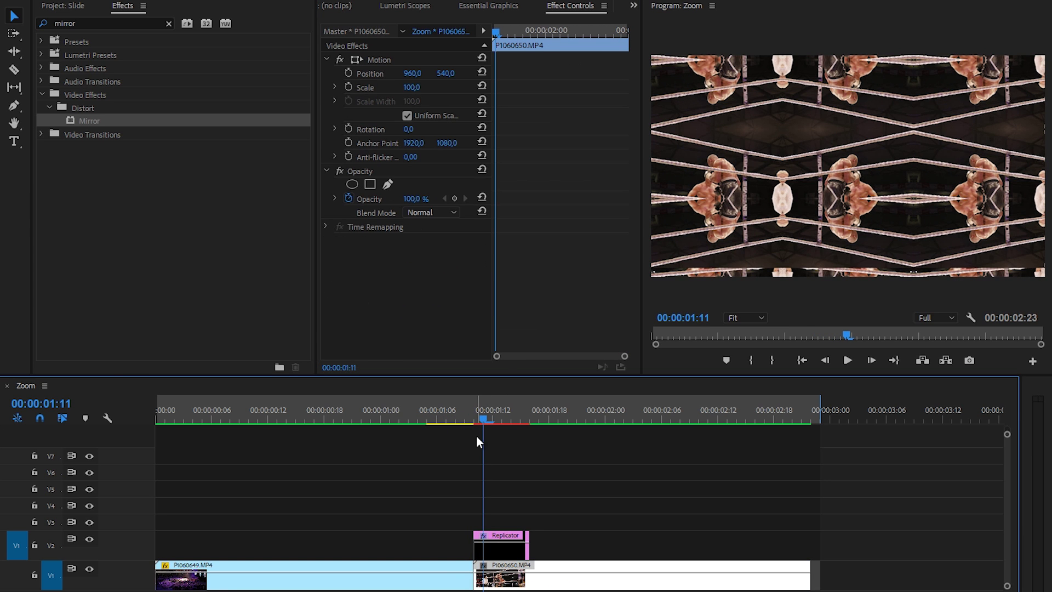
click(66, 6)
key(Delete)
click(274, 361)
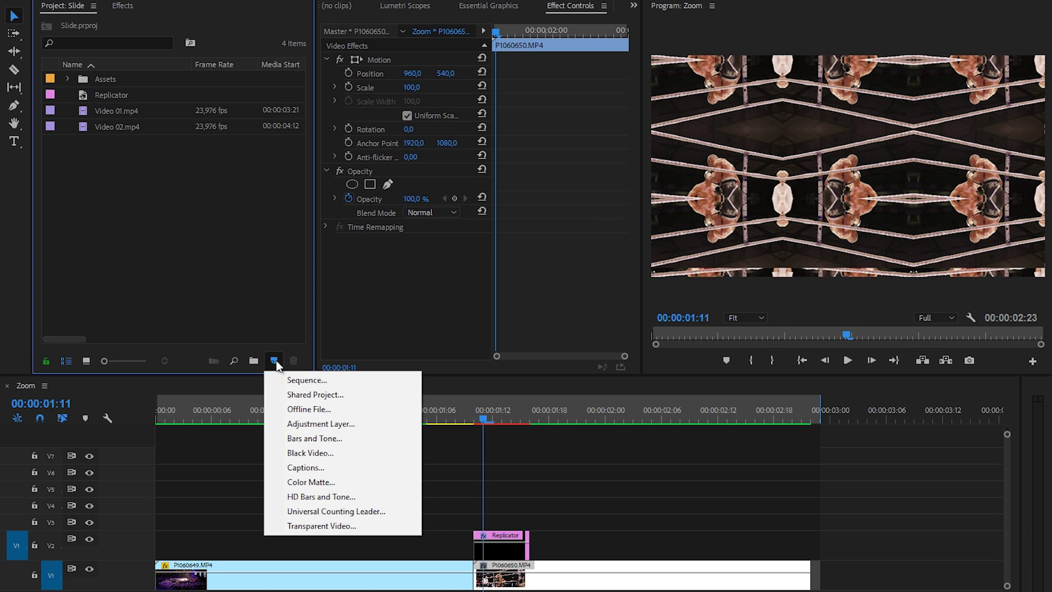
click(315, 426)
key(Return)
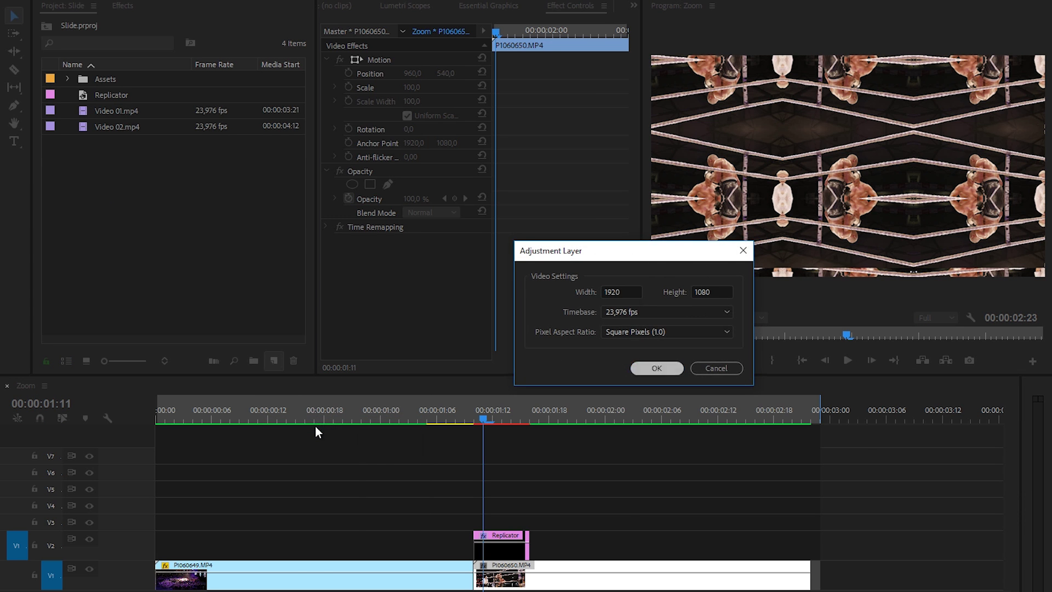
click(127, 80)
text(Tran)
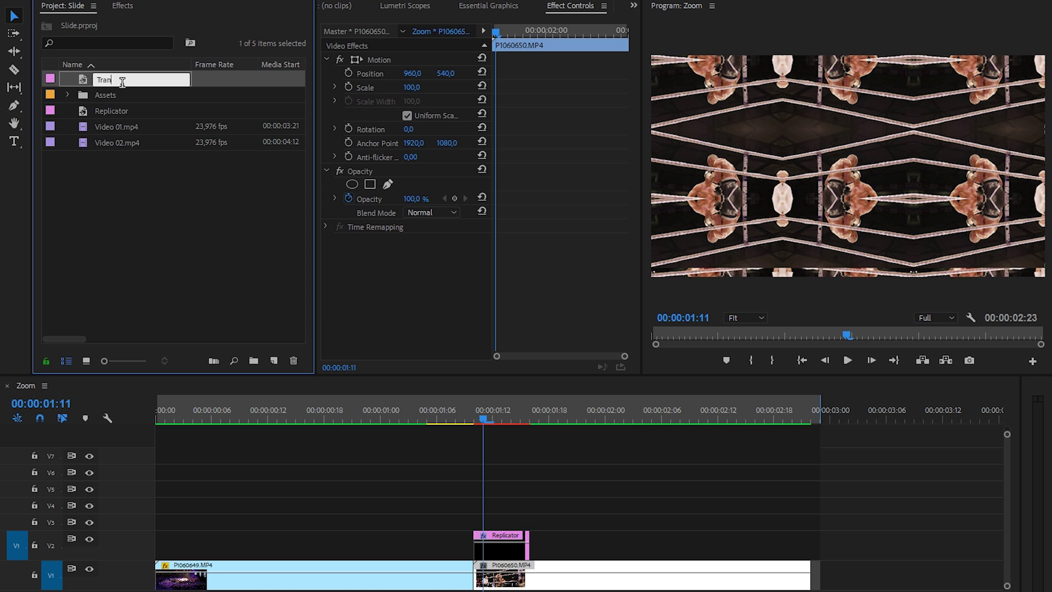
text(sform)
key(Return)
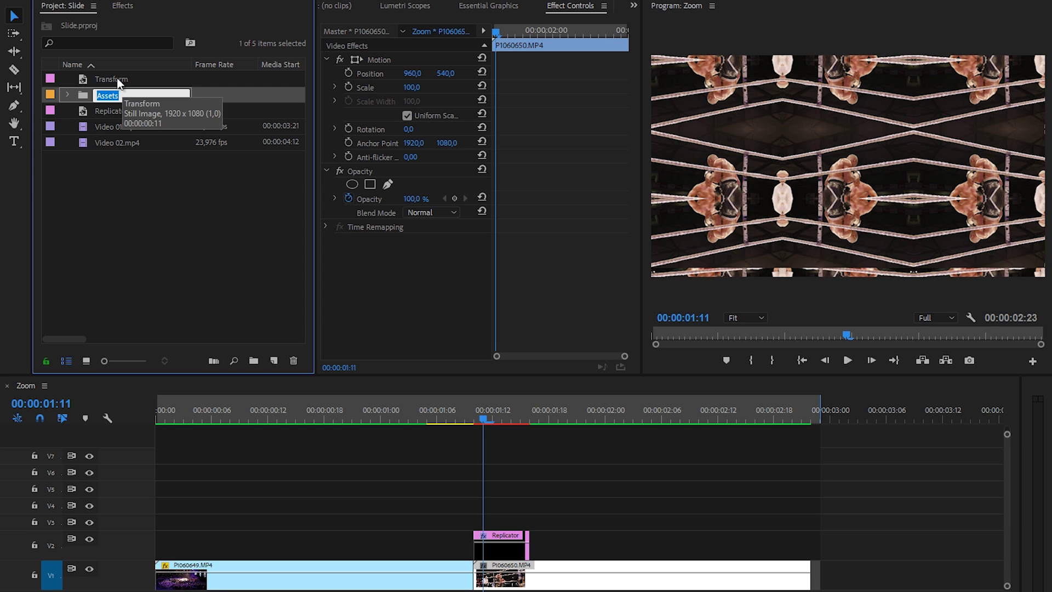
Step: Place the Transform layer on V3 from 00:00:01:05 to 00:00:01:15
drag(122, 82, 437, 524)
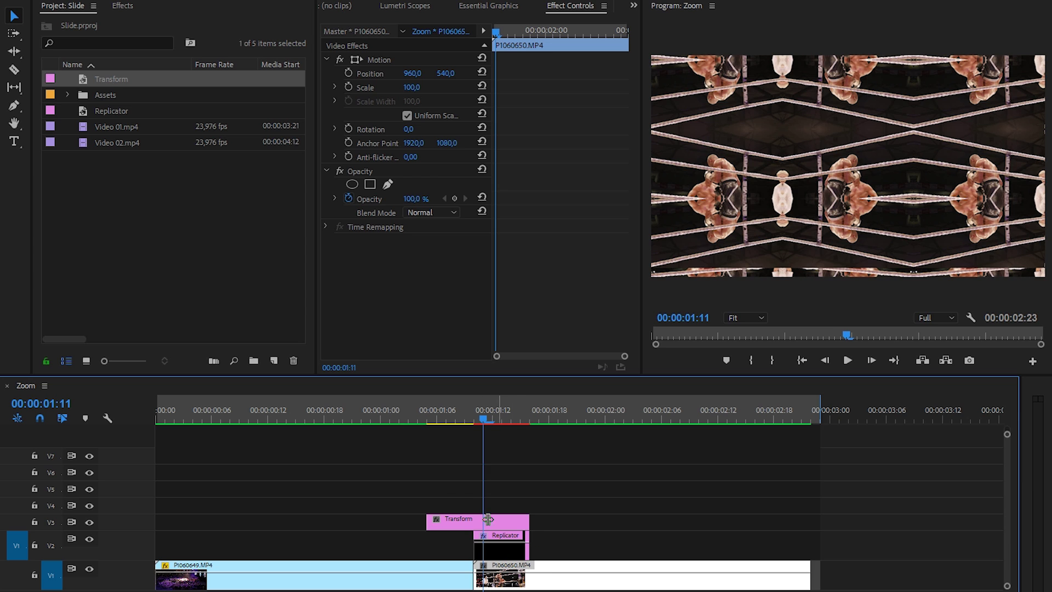
drag(483, 421, 474, 421)
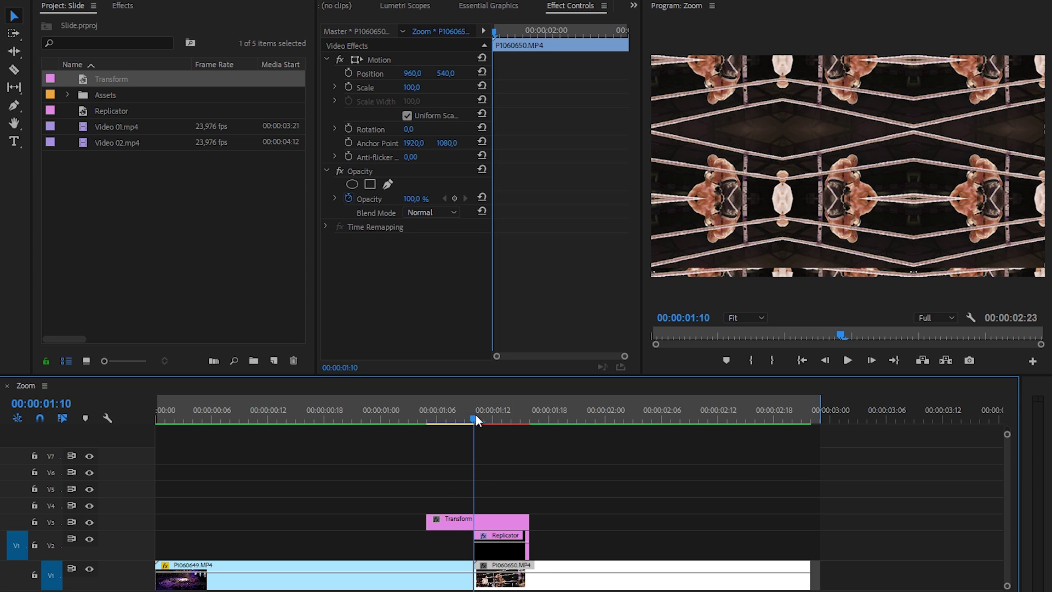
click(473, 525)
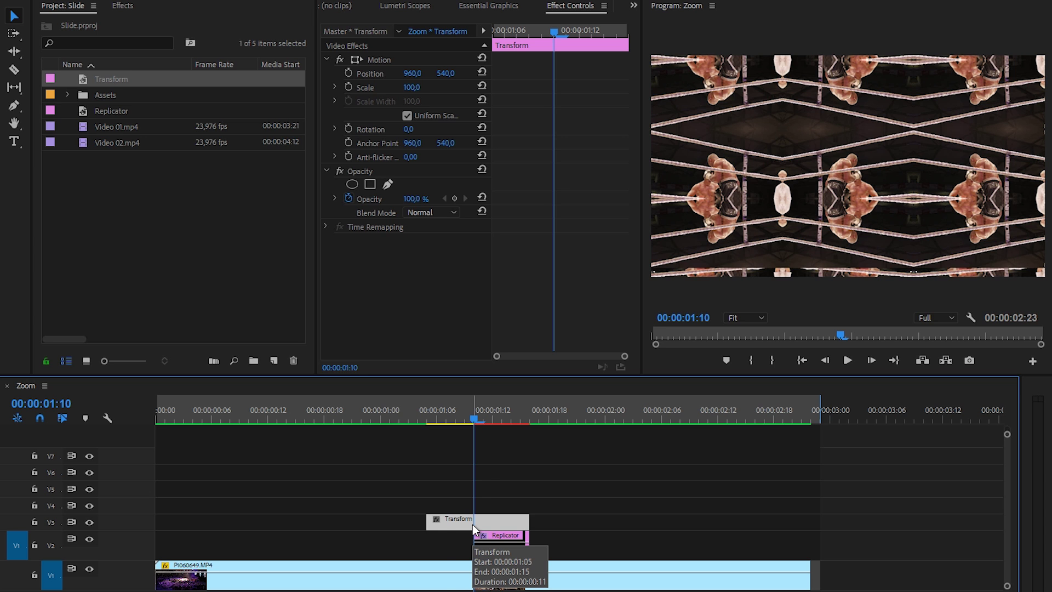
key(Left)
key(Left)
key(Left)
key(Left)
key(Left)
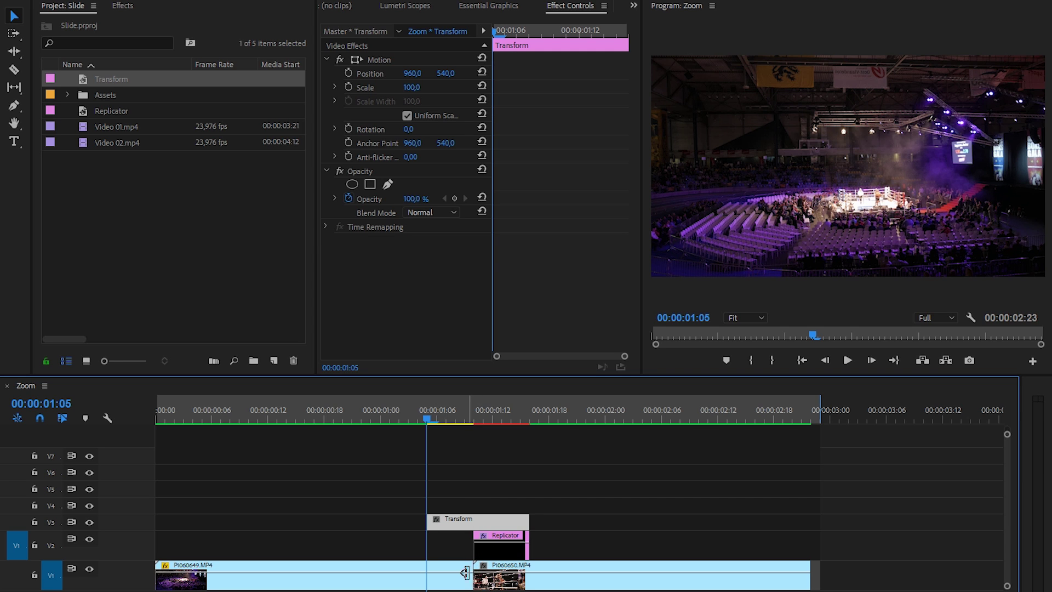
Step: Apply the Distort > Transform effect to the Transform adjustment layer
click(122, 6)
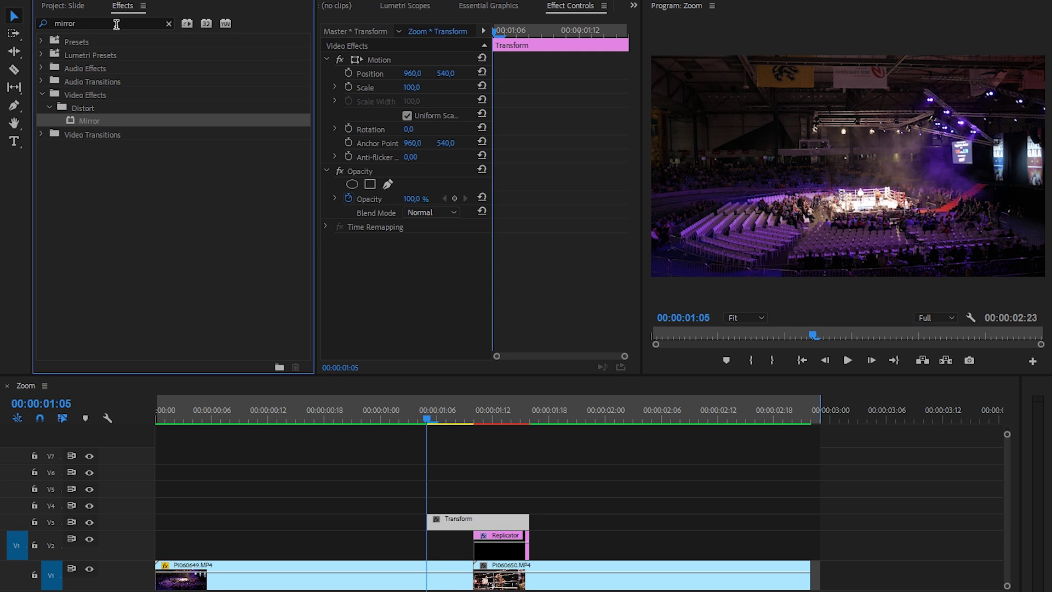
click(102, 23)
key(BackSpace)
key(BackSpace)
key(BackSpace)
key(BackSpace)
key(BackSpace)
key(BackSpace)
text(trabsf)
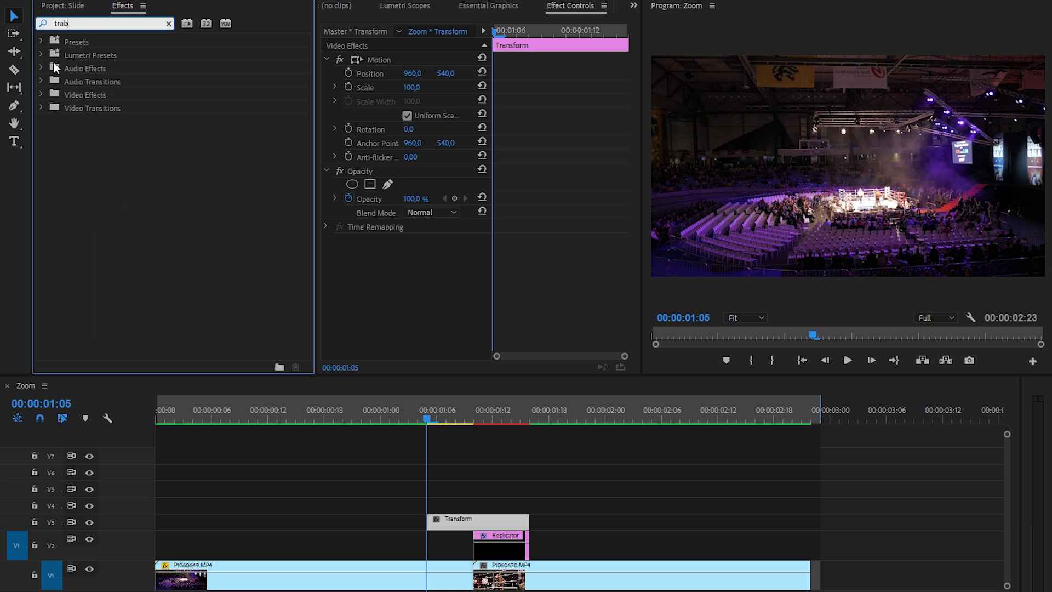
key(BackSpace)
key(BackSpace)
key(BackSpace)
text(nsf)
drag(103, 147, 462, 522)
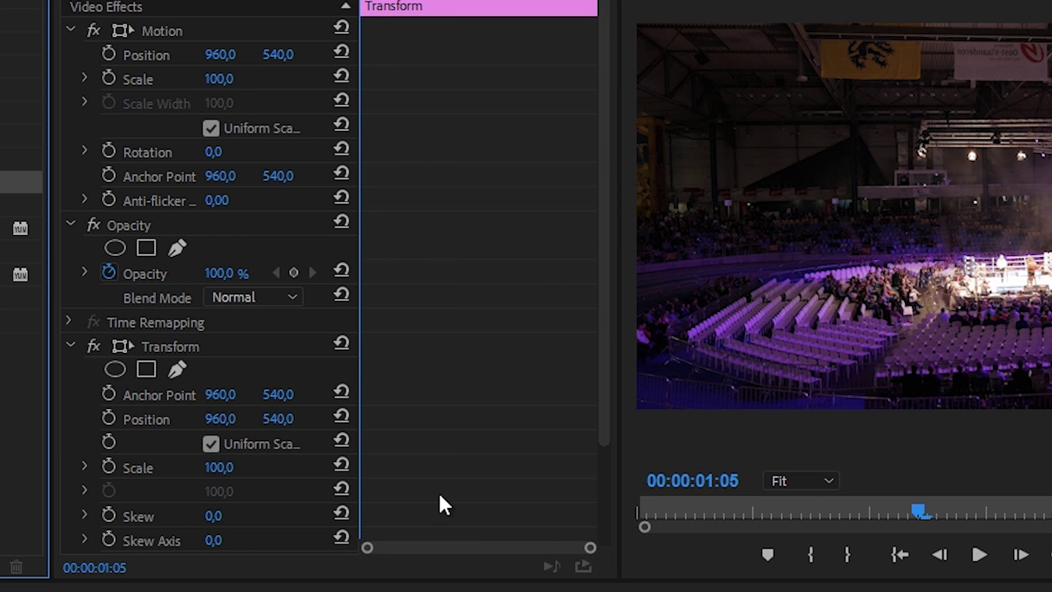
Step: Keyframe Transform Scale from 100 at 00:00:01:05 to 300 at 00:00:01:15
click(110, 467)
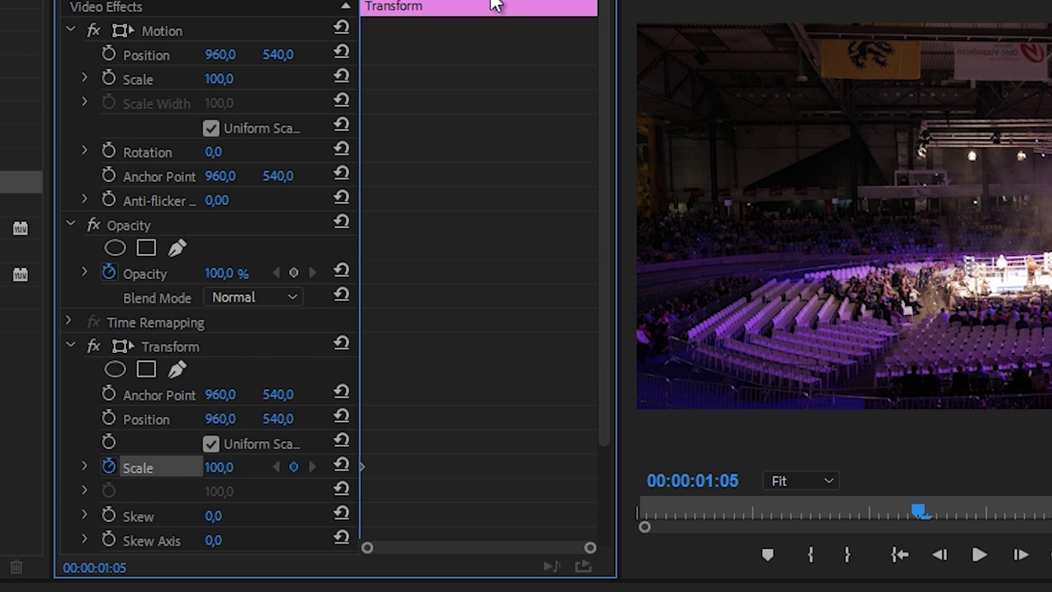
drag(496, 1, 611, 5)
key(Left)
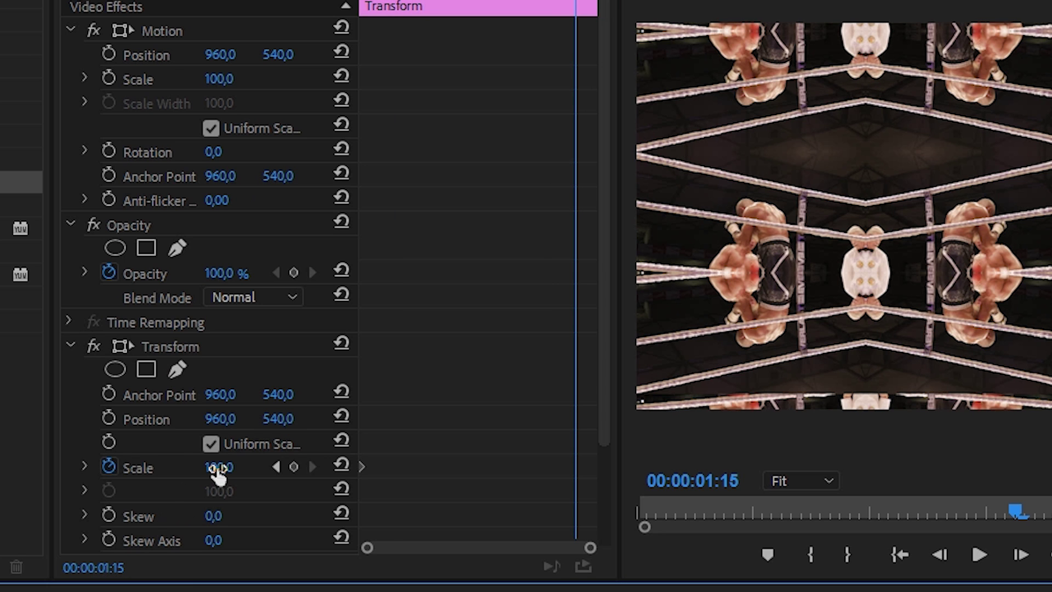
click(219, 469)
text(300)
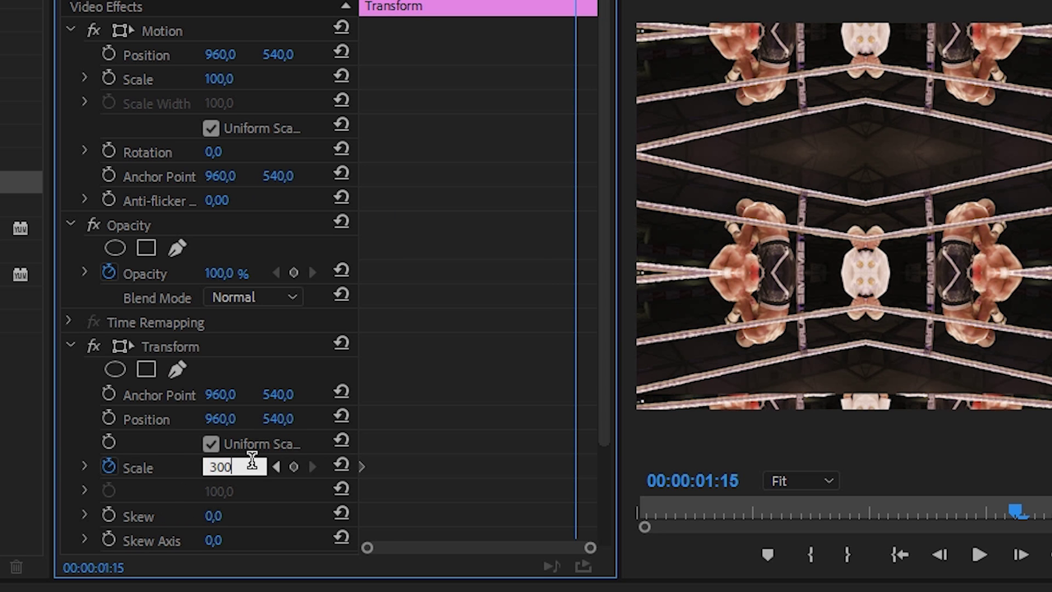
key(Return)
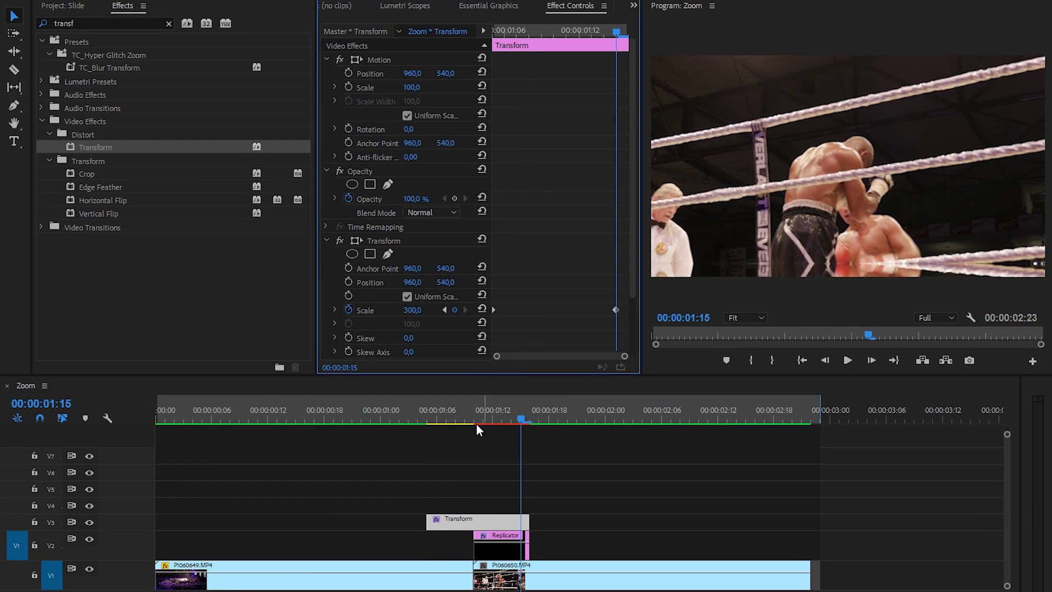
drag(476, 423, 520, 477)
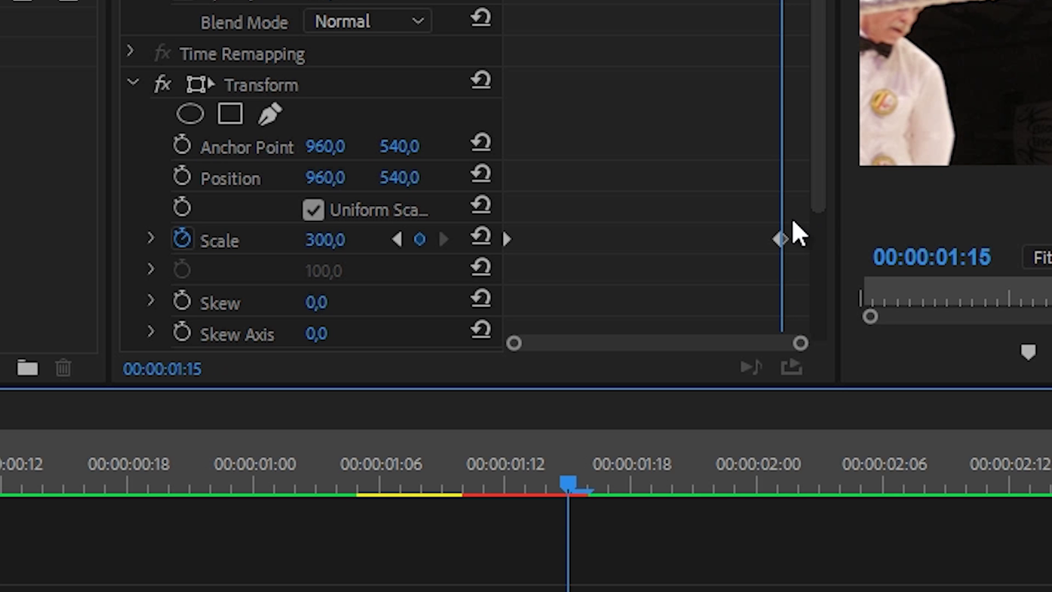
Step: Switch both Scale keyframes to Bezier interpolation
drag(789, 217, 494, 253)
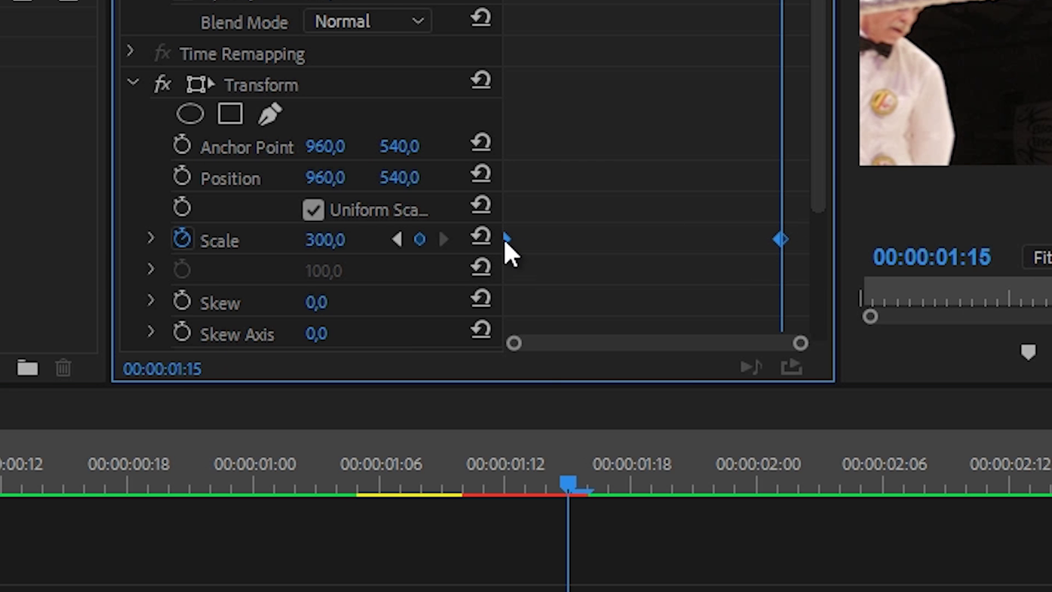
right_click(504, 242)
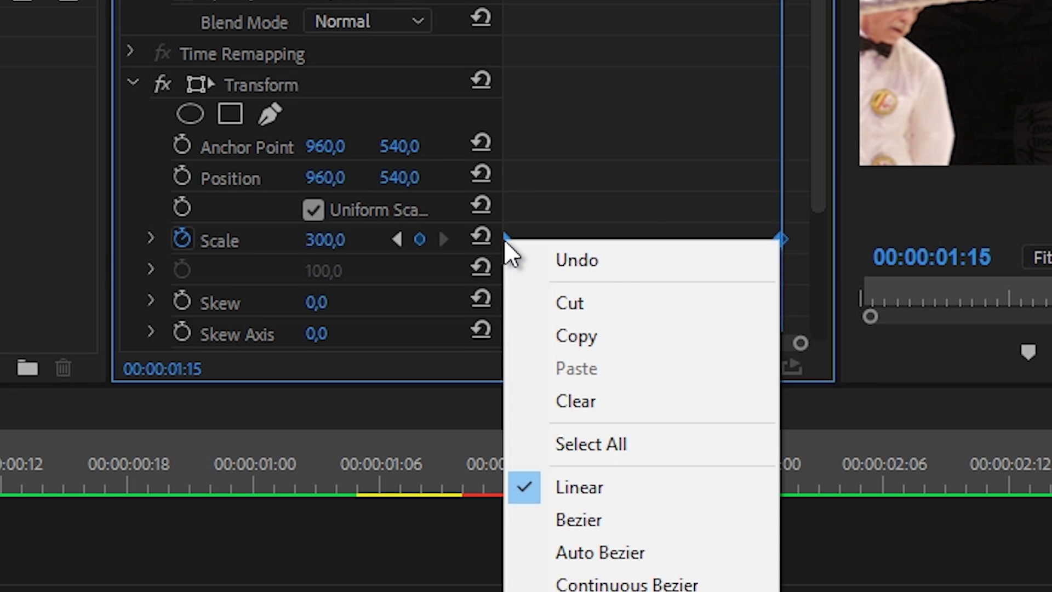
click(560, 516)
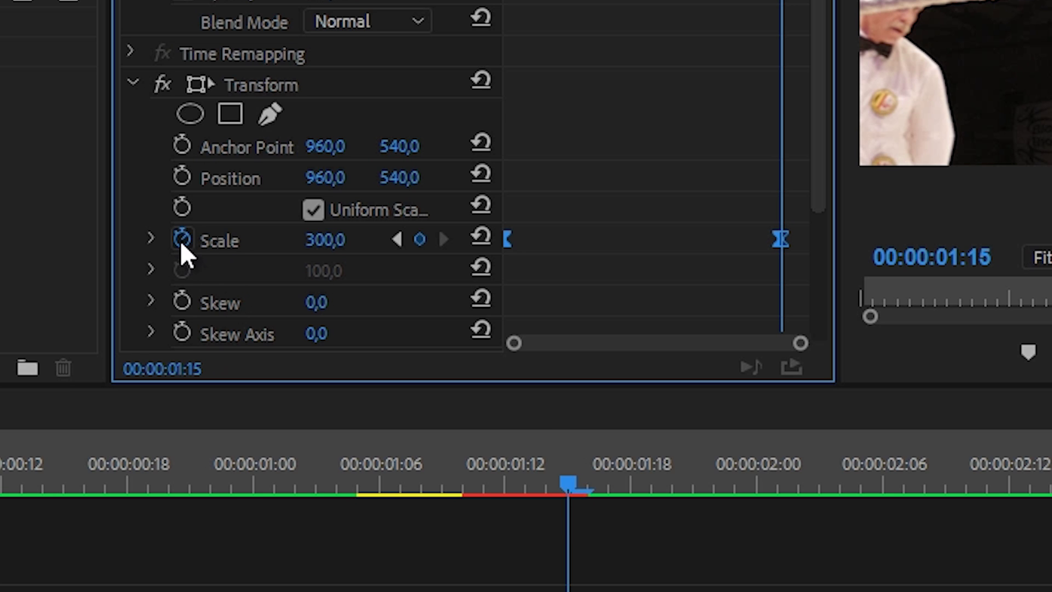
Step: Drag the Scale graph's Bezier handles into an eased S-curve
click(151, 239)
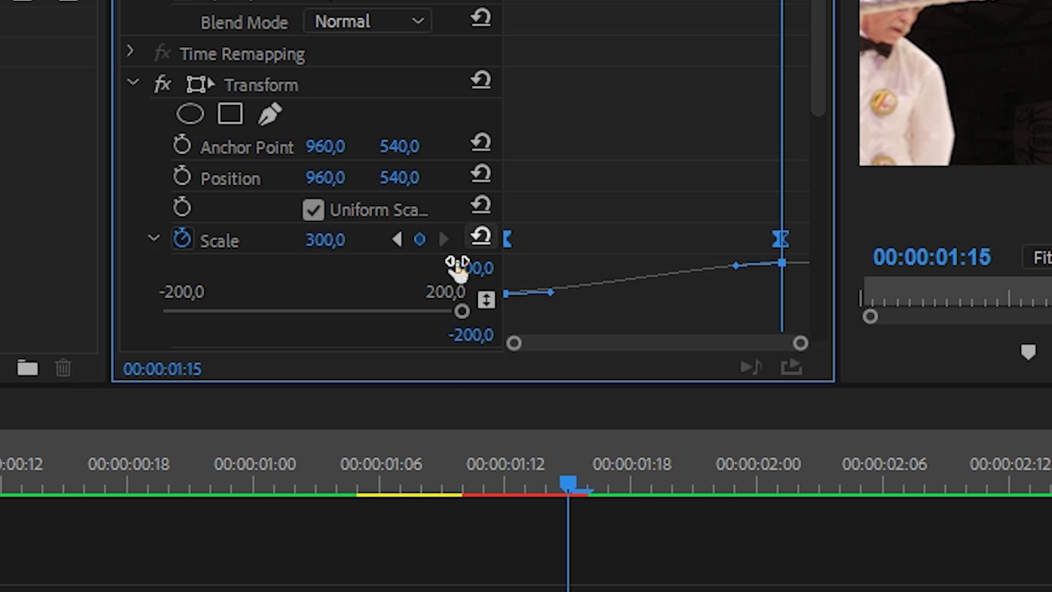
click(551, 275)
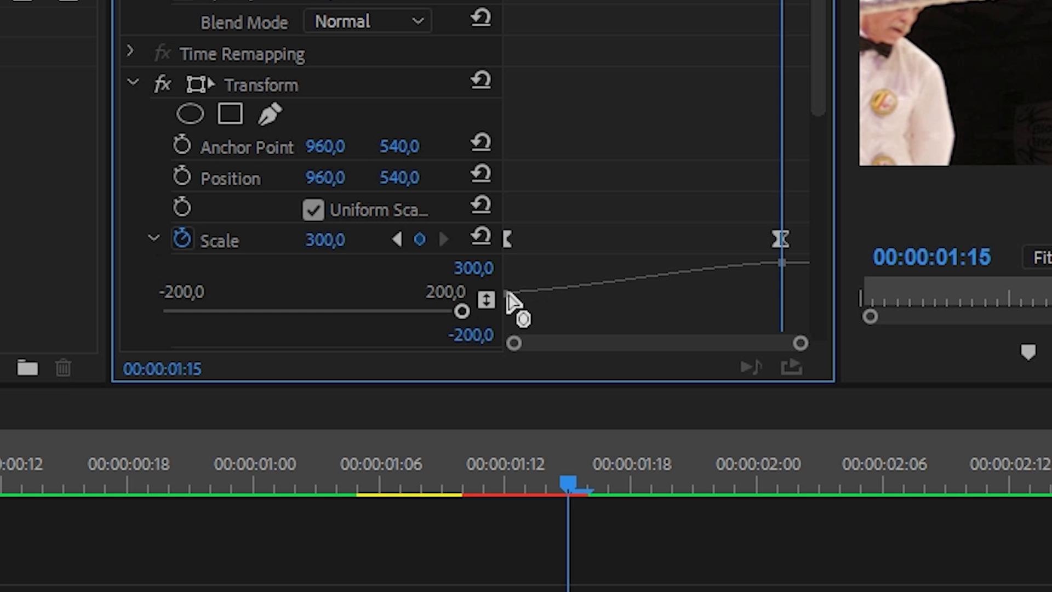
click(506, 294)
drag(508, 294, 626, 296)
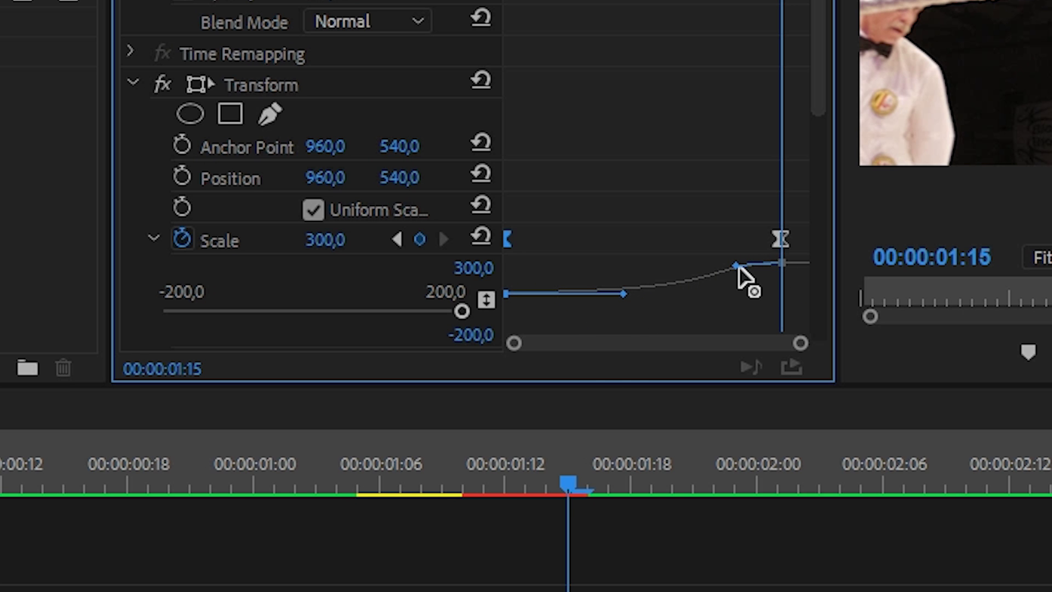
drag(737, 265, 691, 263)
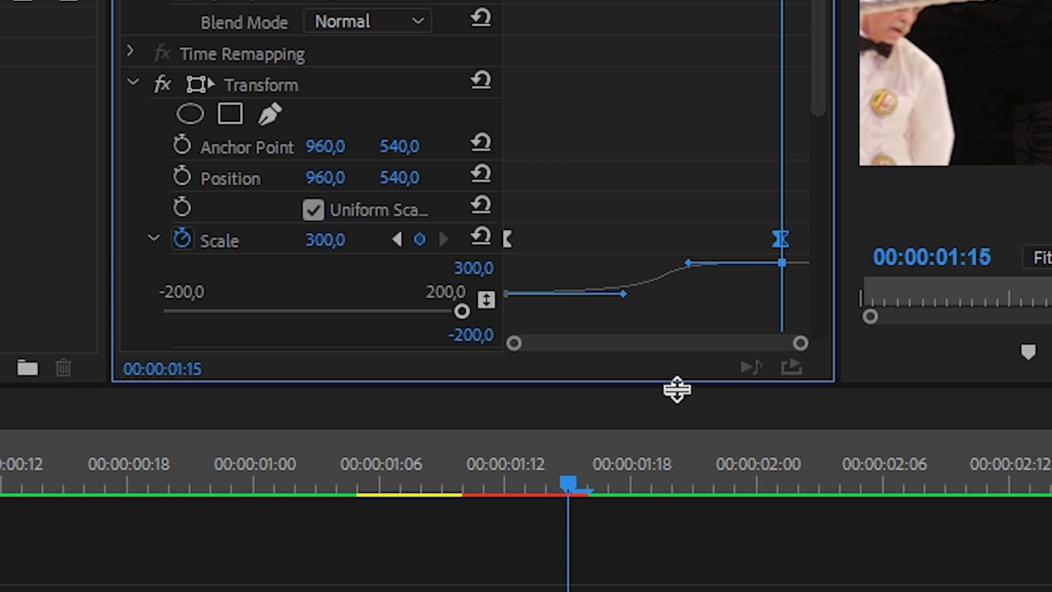
drag(565, 484, 359, 501)
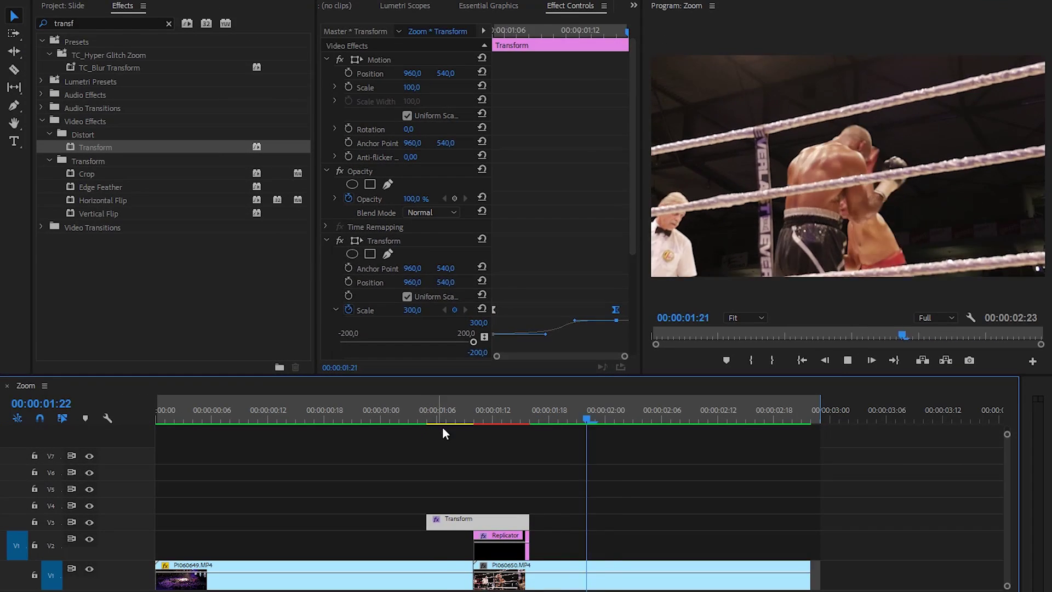
Step: Preview the zoom, then stretch the Transform layer on V3 across the cut
drag(443, 422, 416, 416)
key(space)
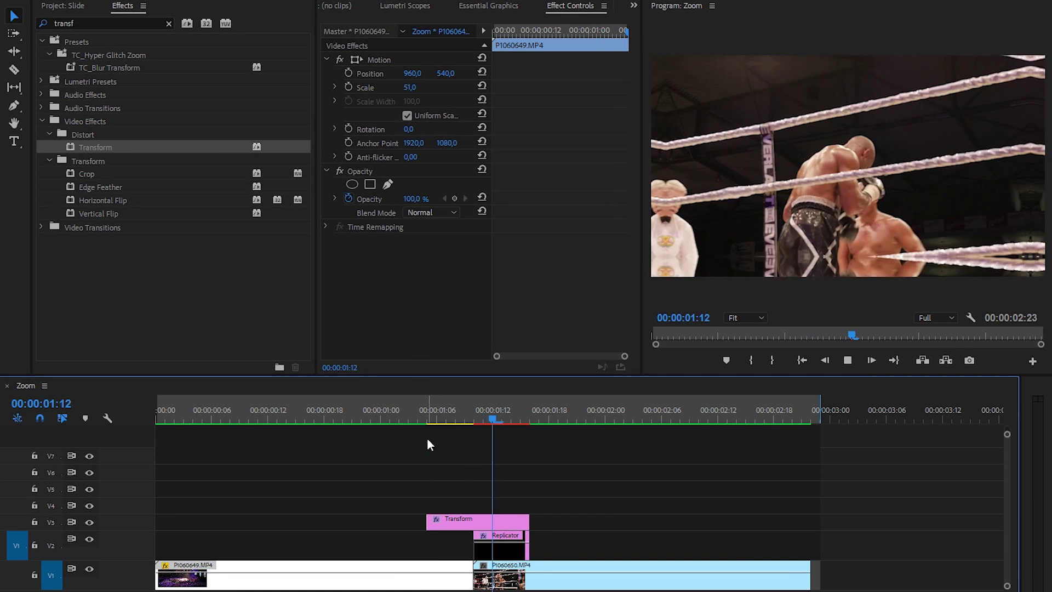
drag(443, 413, 477, 420)
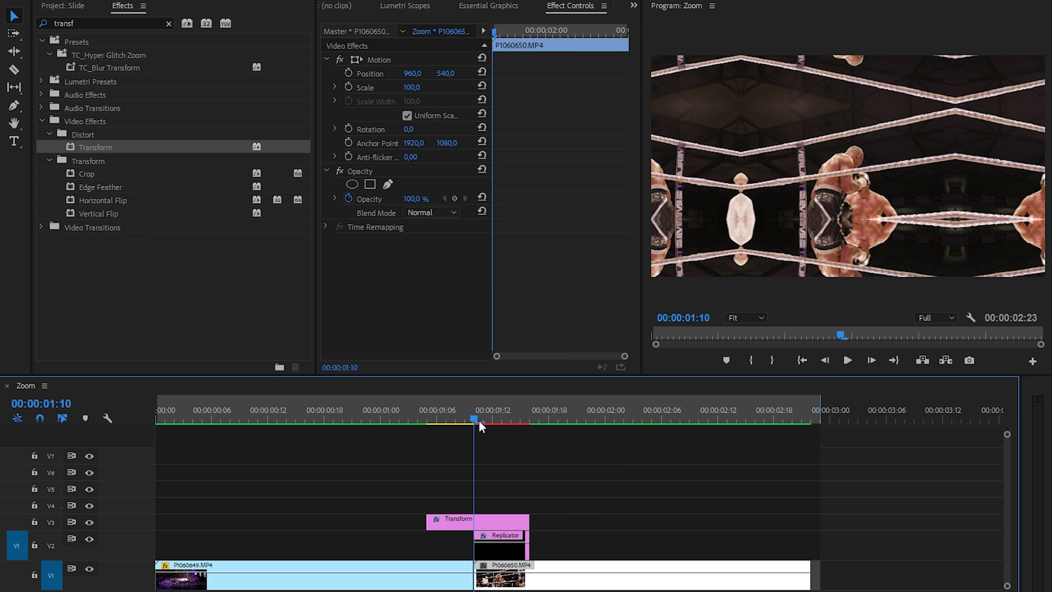
click(486, 521)
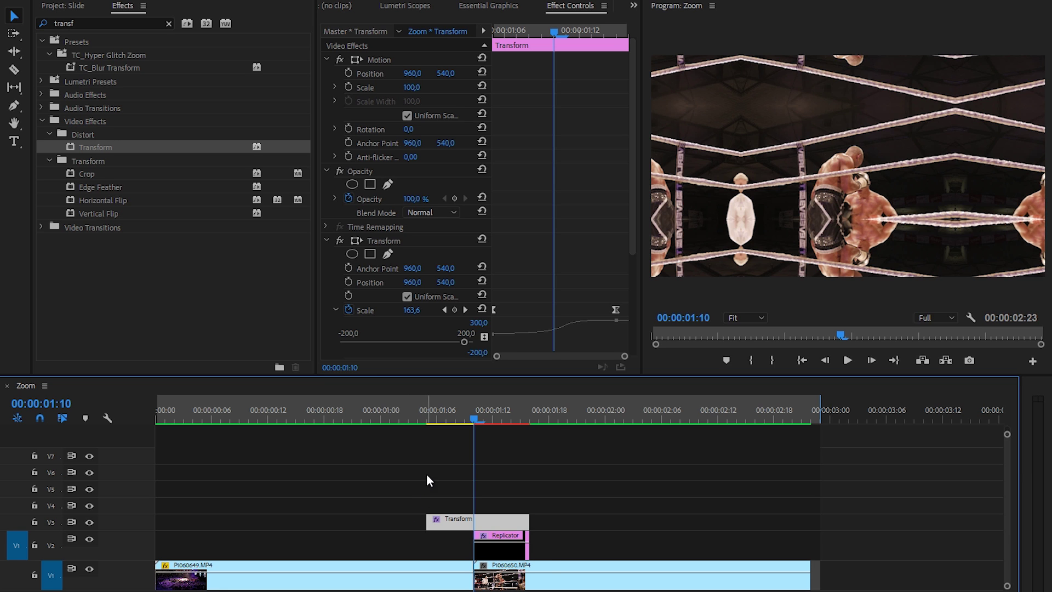
drag(529, 545, 585, 546)
drag(525, 519, 586, 520)
drag(428, 521, 382, 525)
click(382, 524)
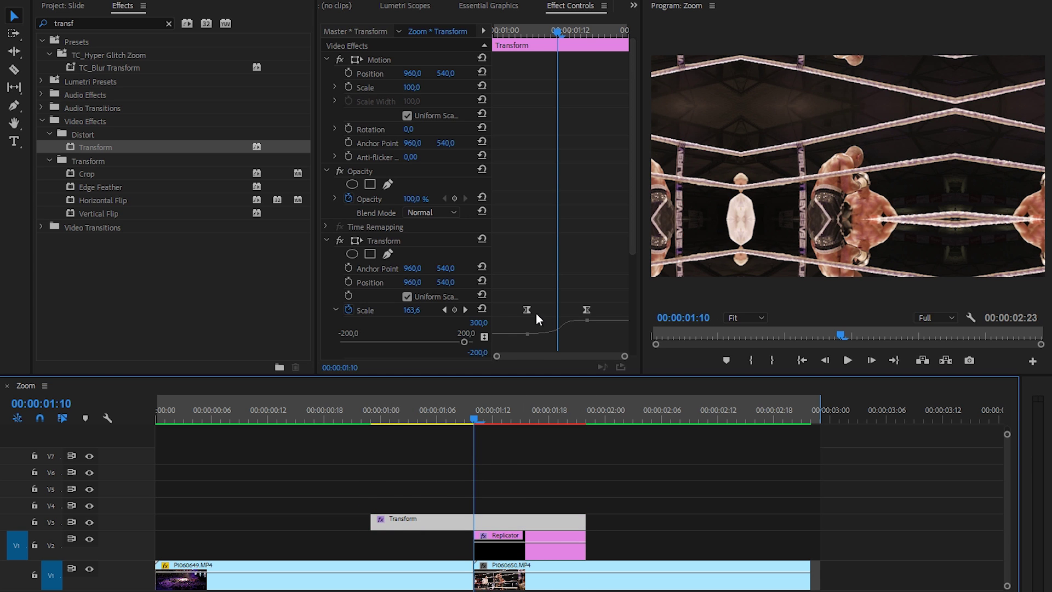
Step: Refine the Scale ease, undo the overlong trim, and park at 00:00:01:10
drag(536, 314, 630, 315)
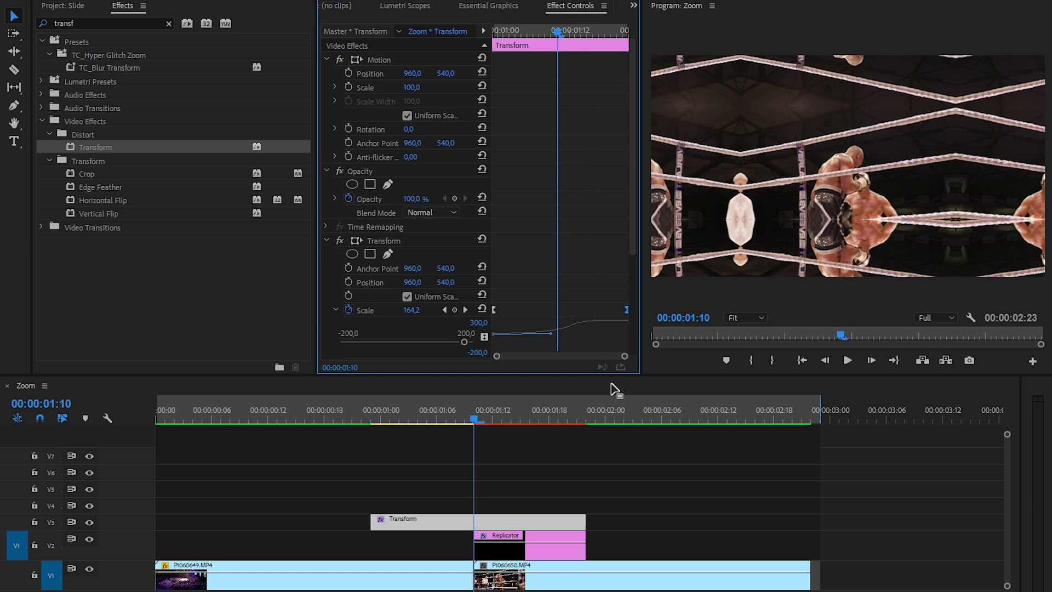
click(369, 414)
key(space)
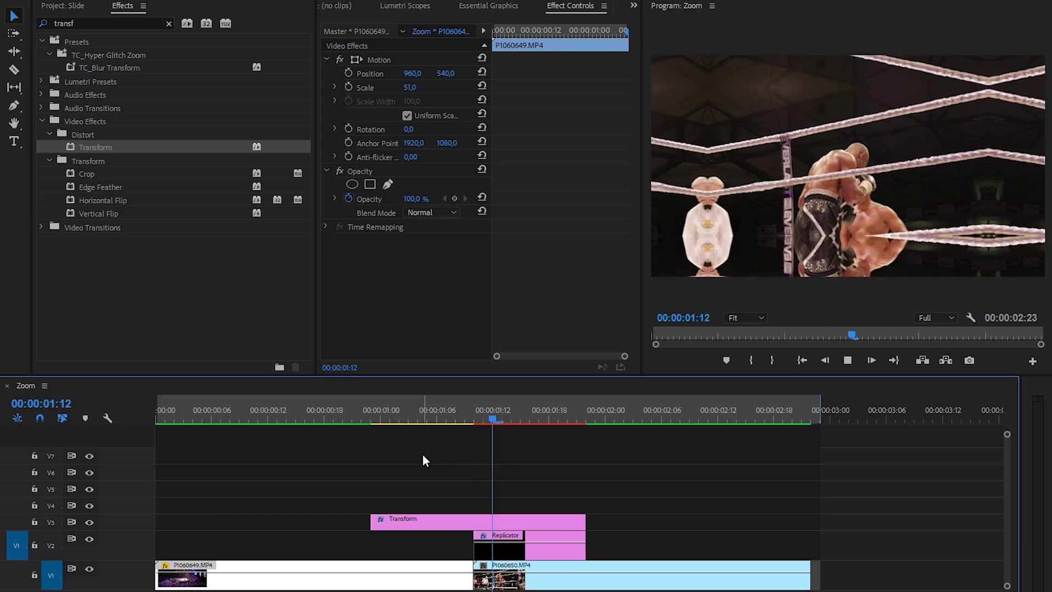
key(space)
key(ctrl+z)
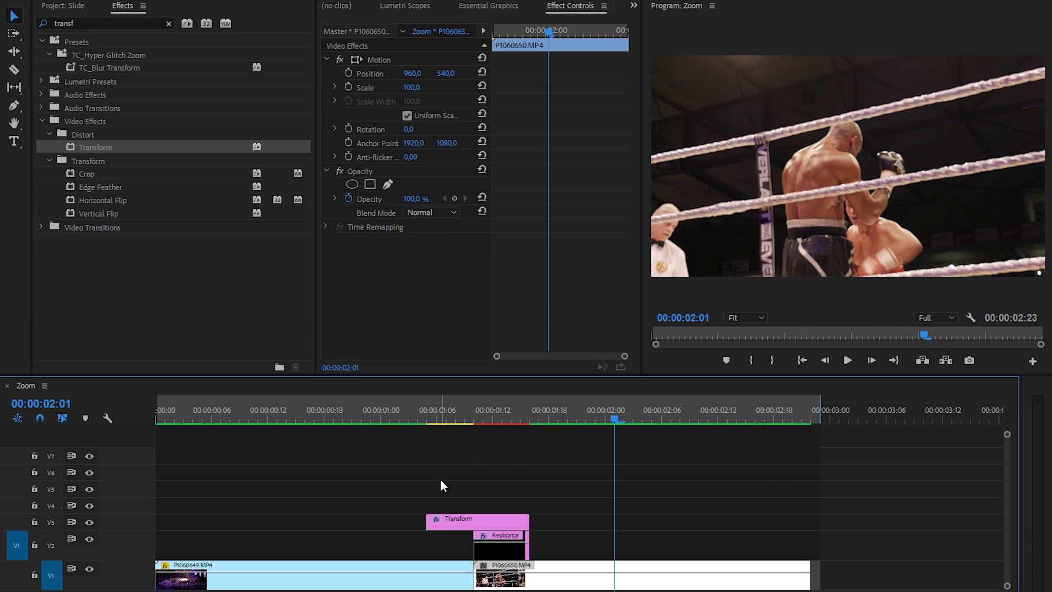
click(476, 415)
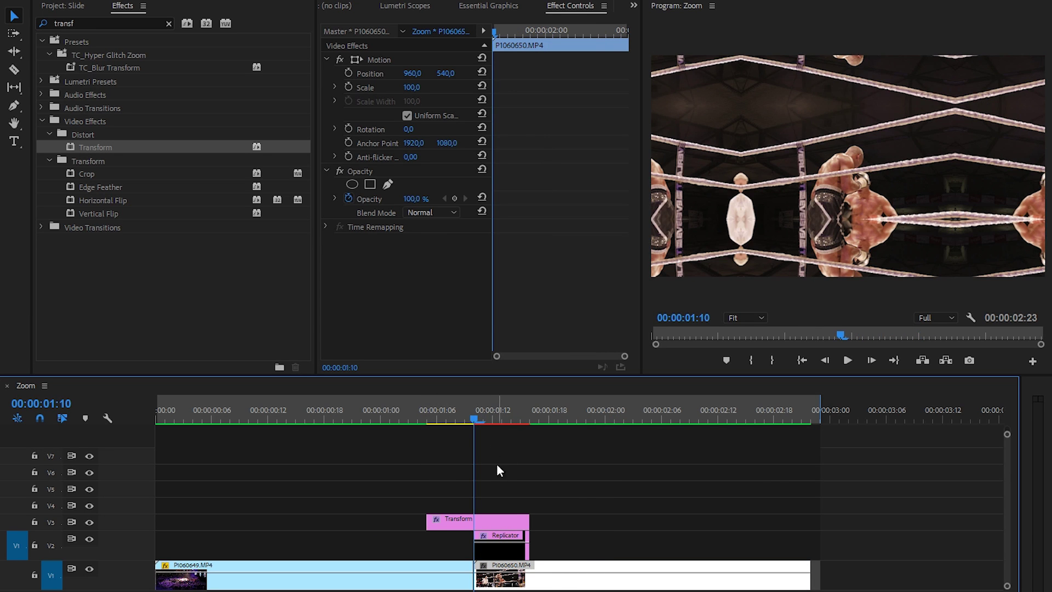
click(483, 416)
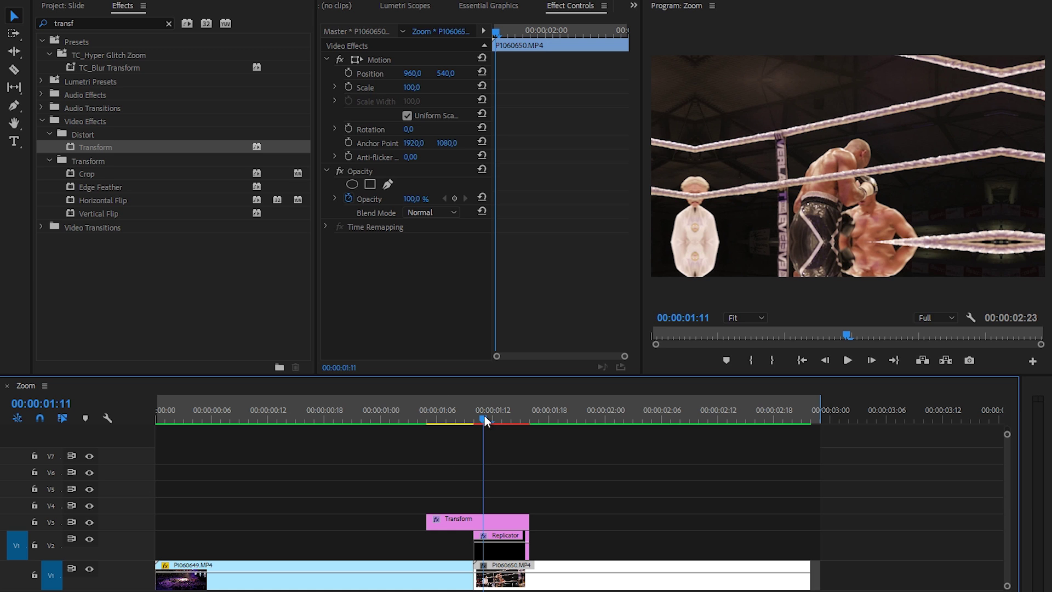
click(475, 420)
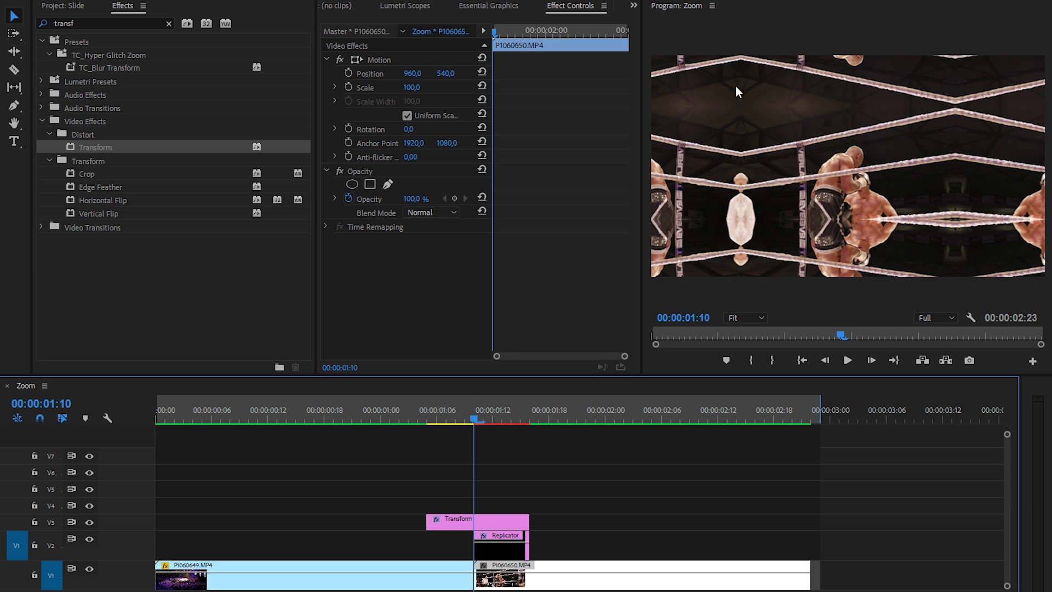
Step: Turn off Use Composition's Shutter Angle on the Transform effect and set Shutter Angle to 360
click(456, 527)
drag(631, 177, 637, 294)
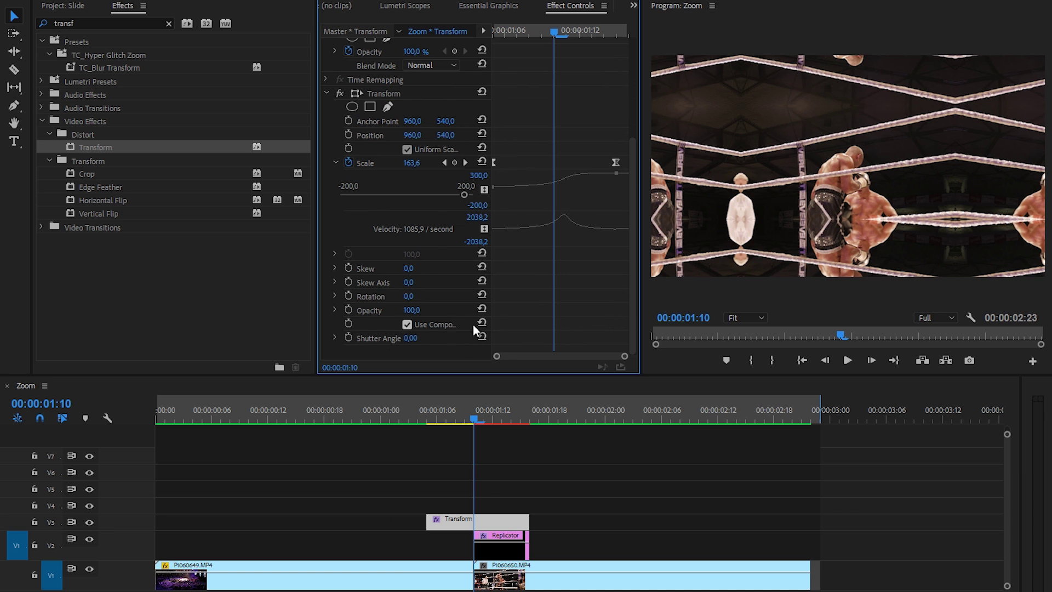
drag(493, 321, 532, 321)
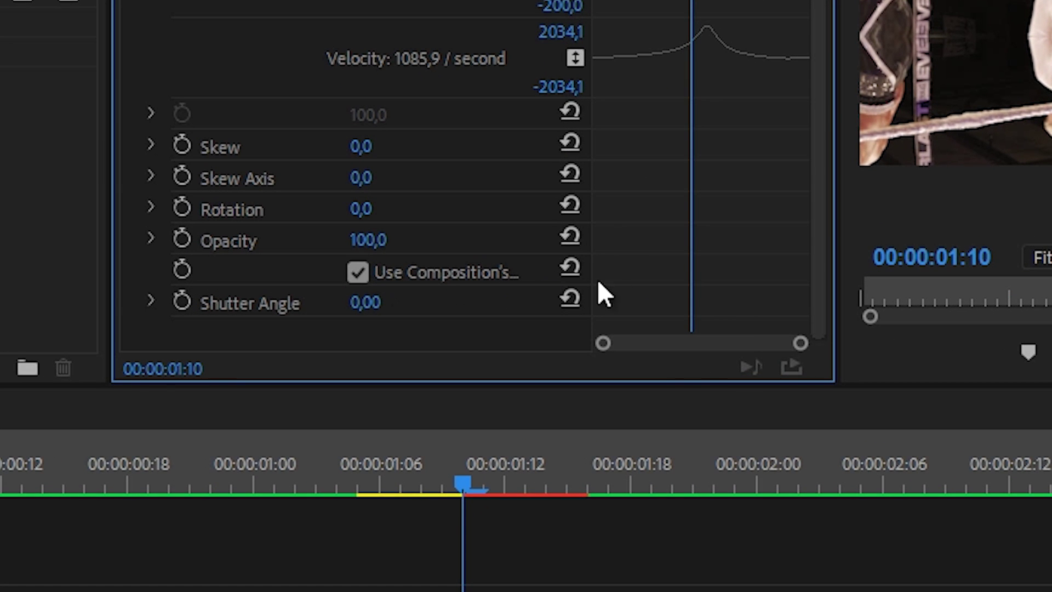
click(359, 274)
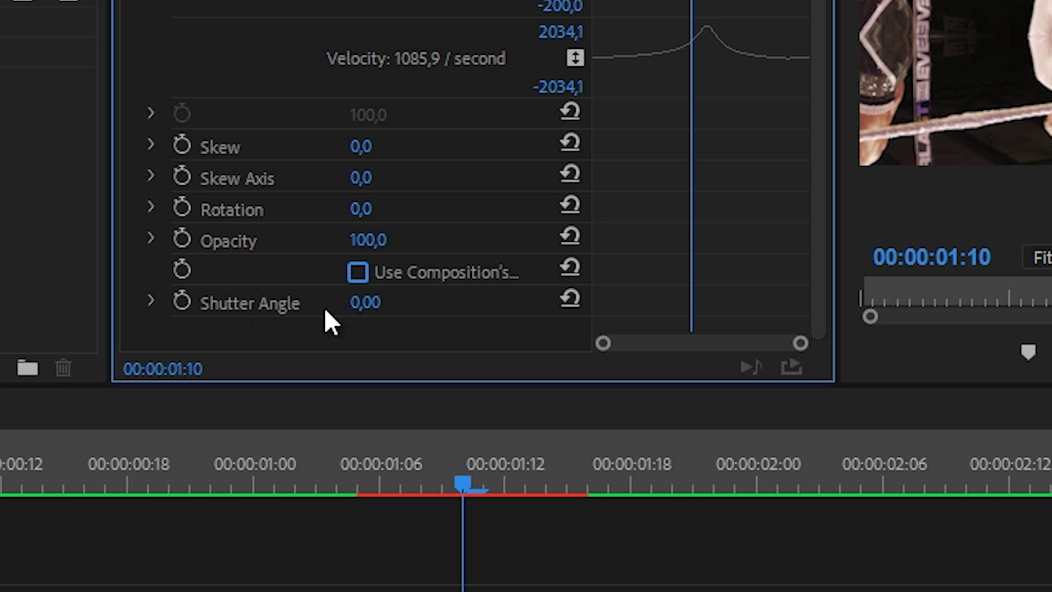
click(363, 302)
text(360)
key(Return)
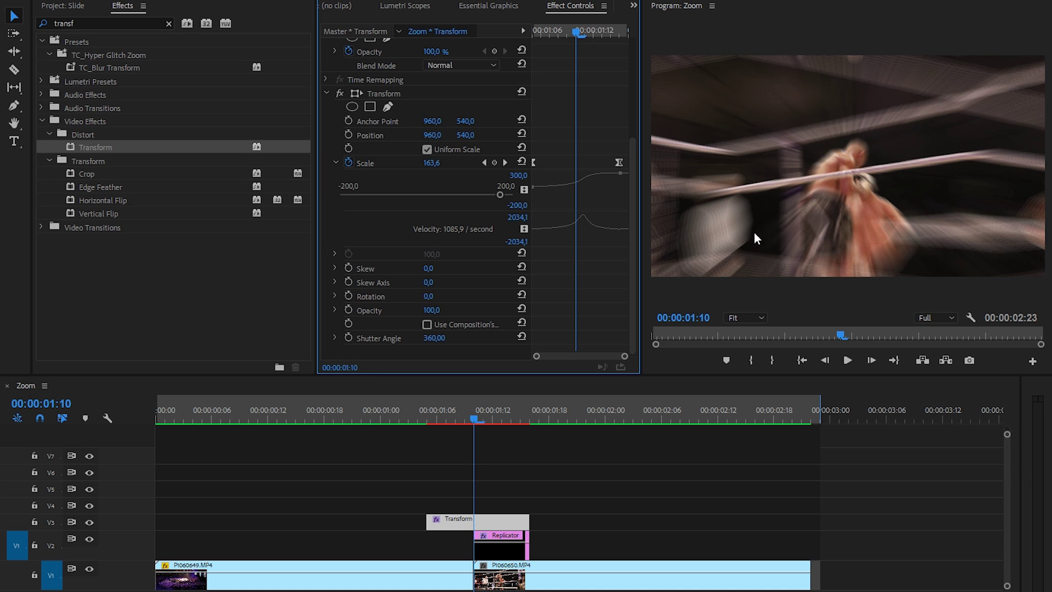
Step: Create a 1920×1080 adjustment layer and stack it on V4–V6 above the Transform clip
click(107, 12)
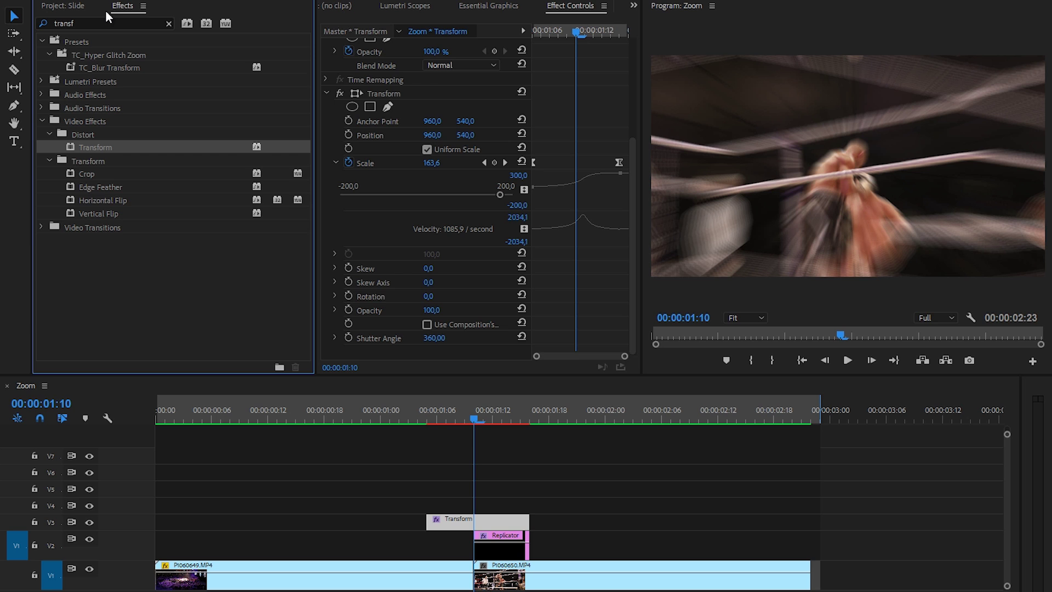
click(71, 4)
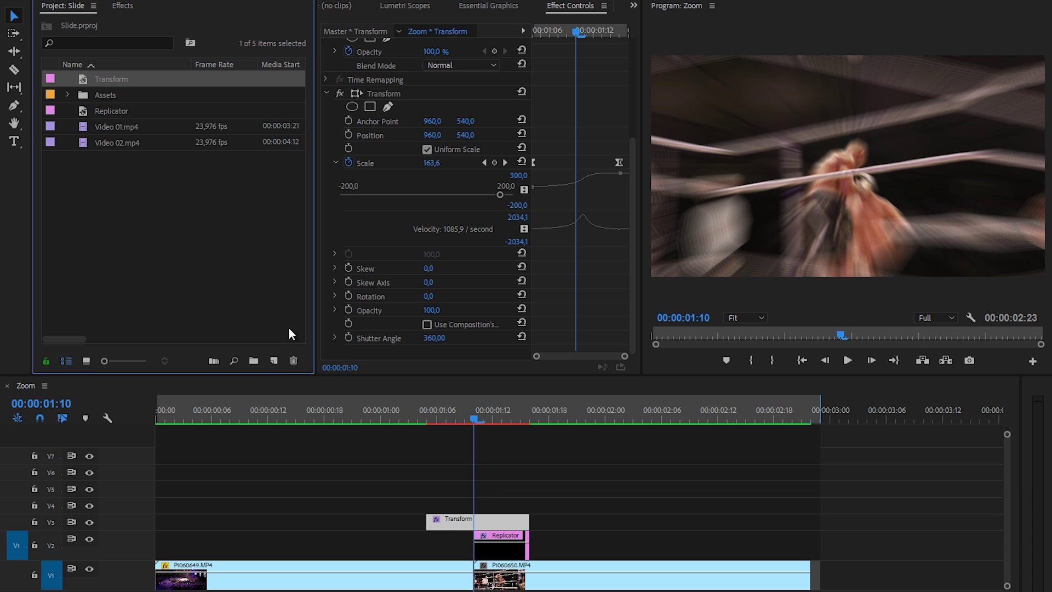
click(274, 360)
click(340, 422)
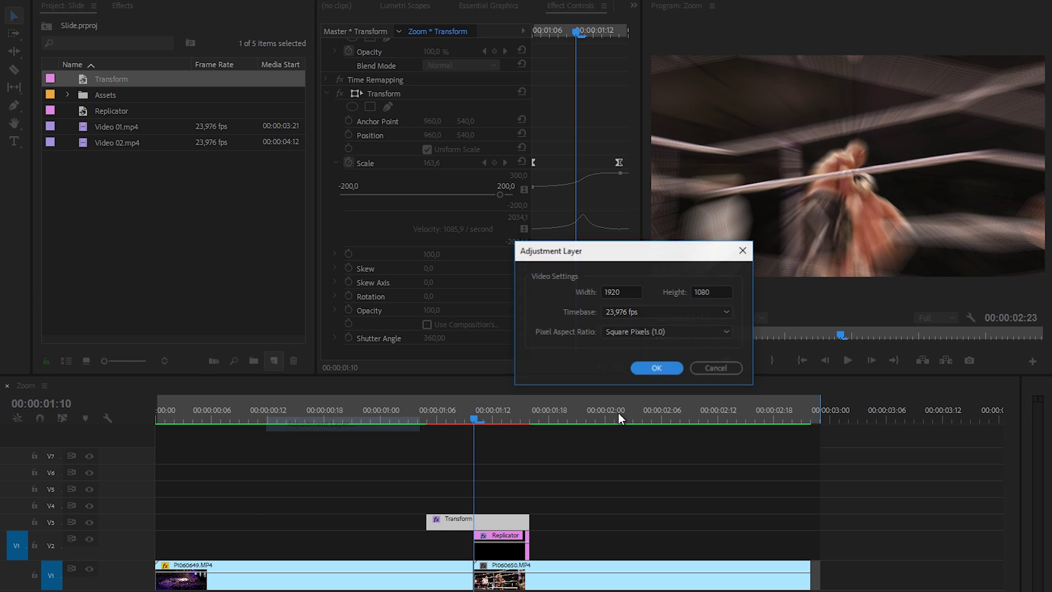
click(660, 364)
drag(135, 80, 453, 480)
Step: Apply the TC_Channel Shift Red, Green and Blue presets to the V4, V5 and V6 layers
click(122, 6)
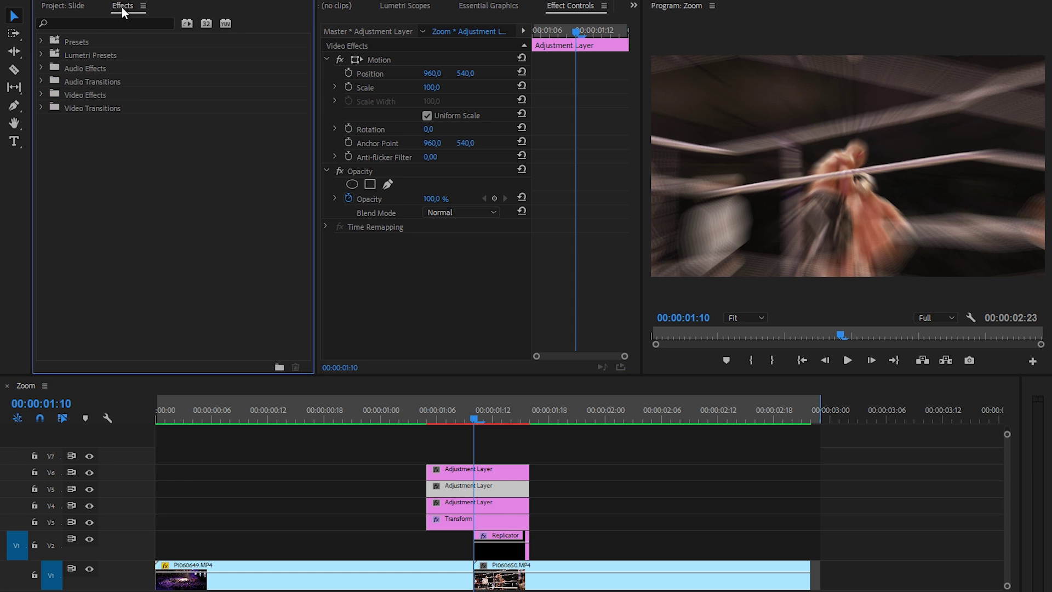
click(41, 41)
scroll(128, 226, down, 3)
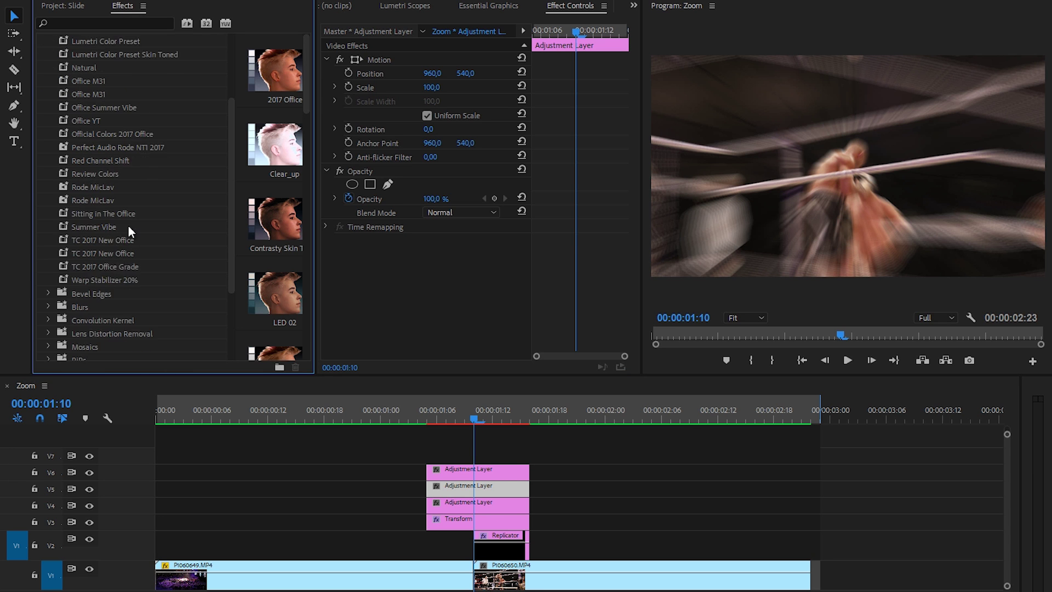
drag(133, 281, 466, 505)
drag(133, 266, 444, 489)
drag(139, 253, 452, 471)
Step: Set all three channel-shift layers' blend mode to Lighten, then render the cut
click(479, 501)
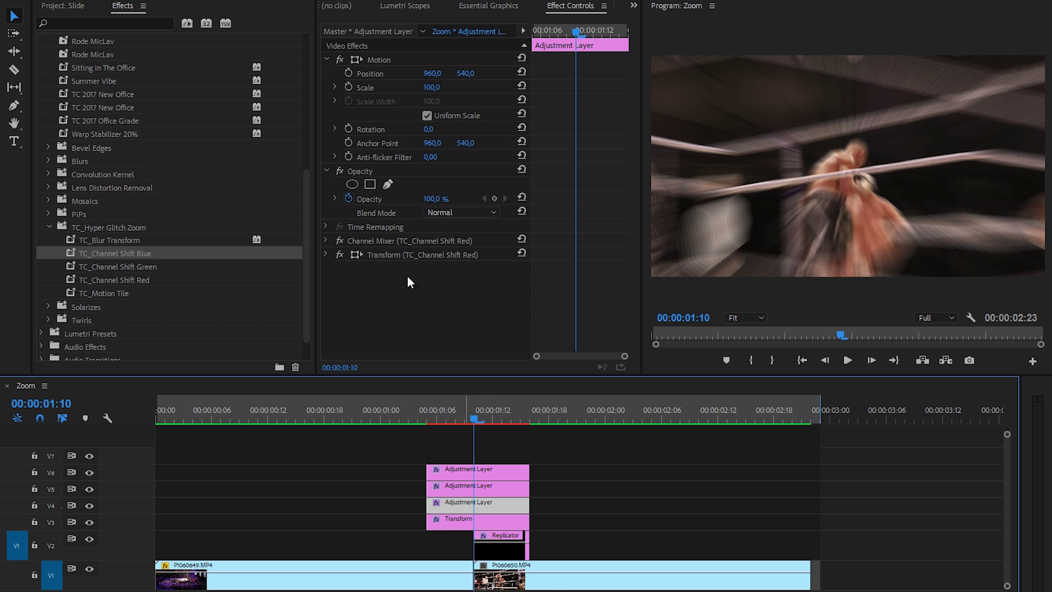
click(477, 213)
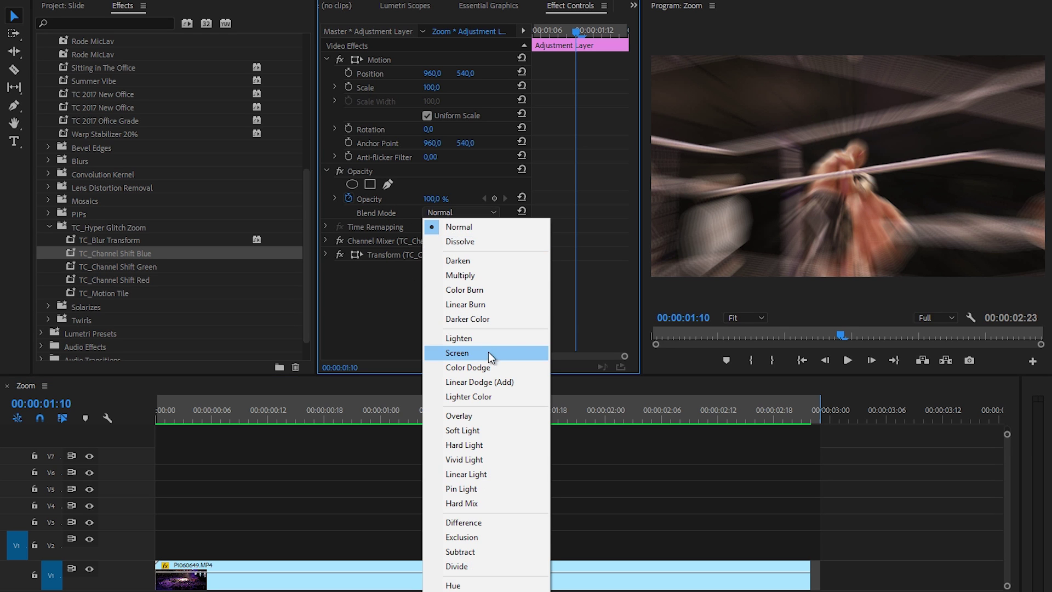
click(485, 336)
click(471, 493)
click(456, 212)
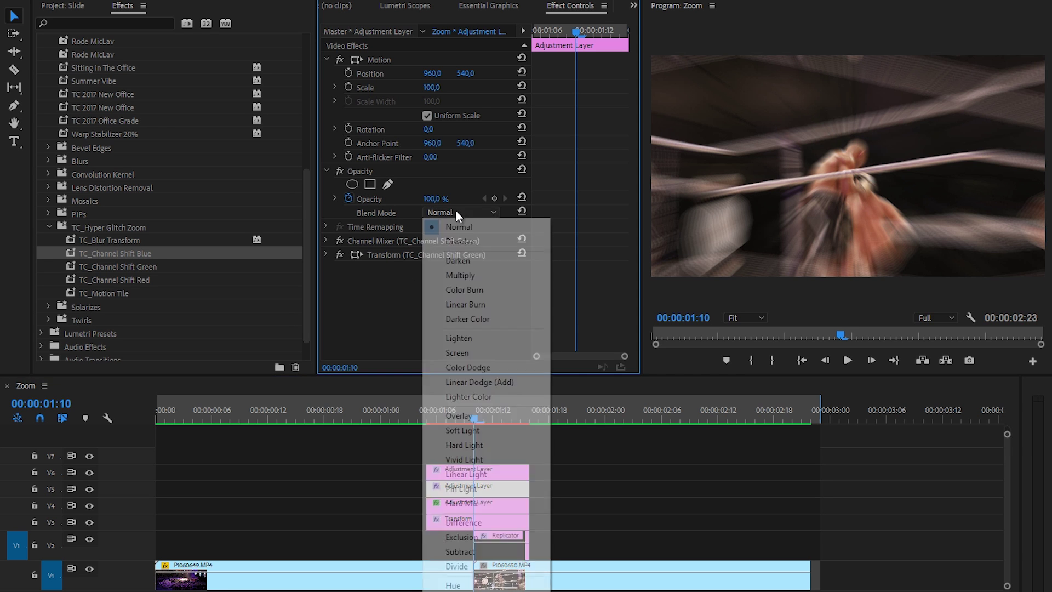
click(489, 340)
click(487, 471)
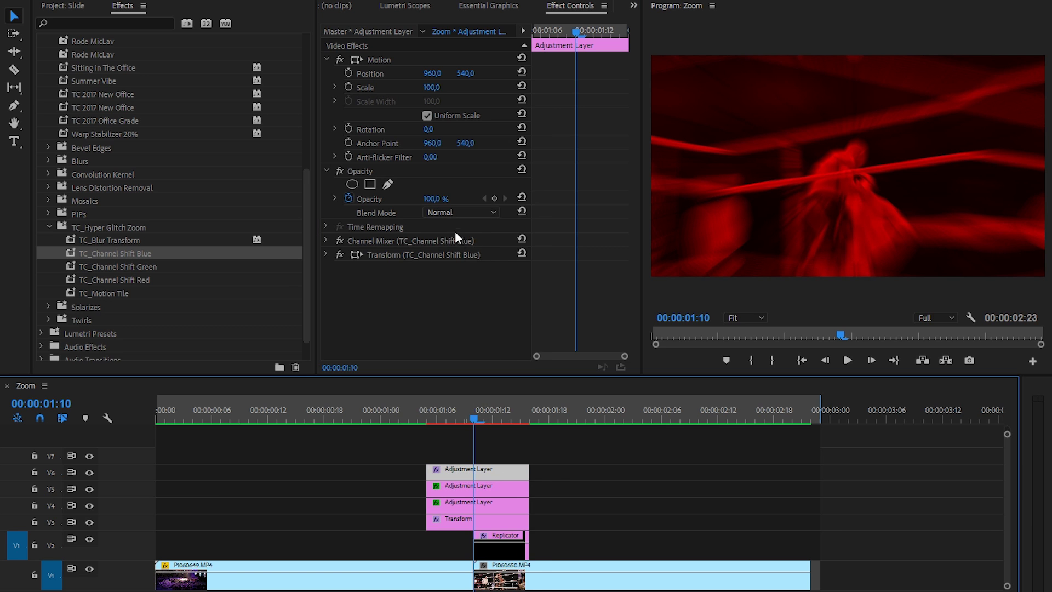
click(459, 213)
click(494, 341)
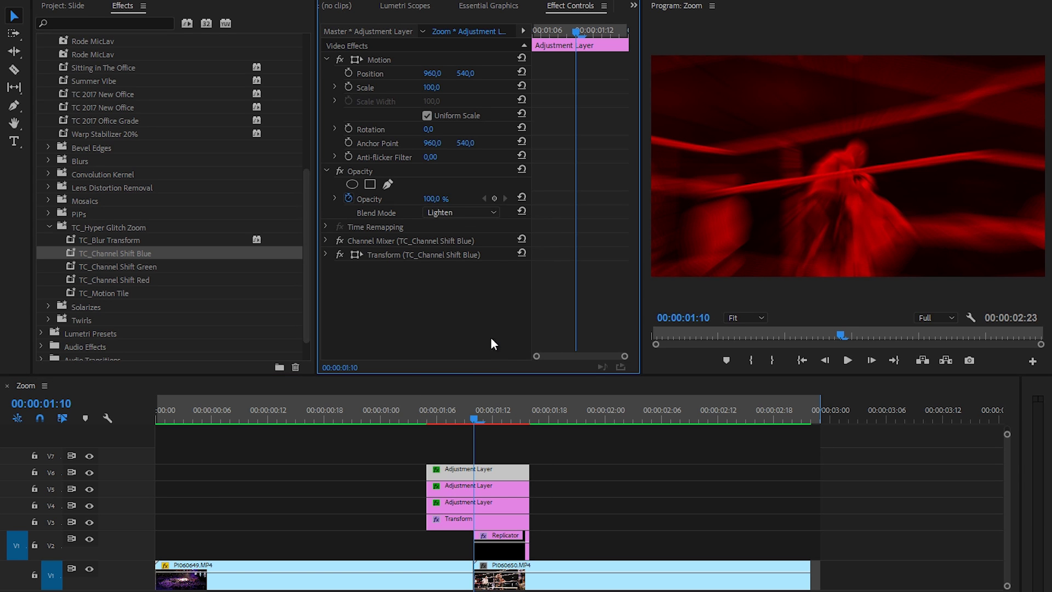
click(489, 445)
key(Return)
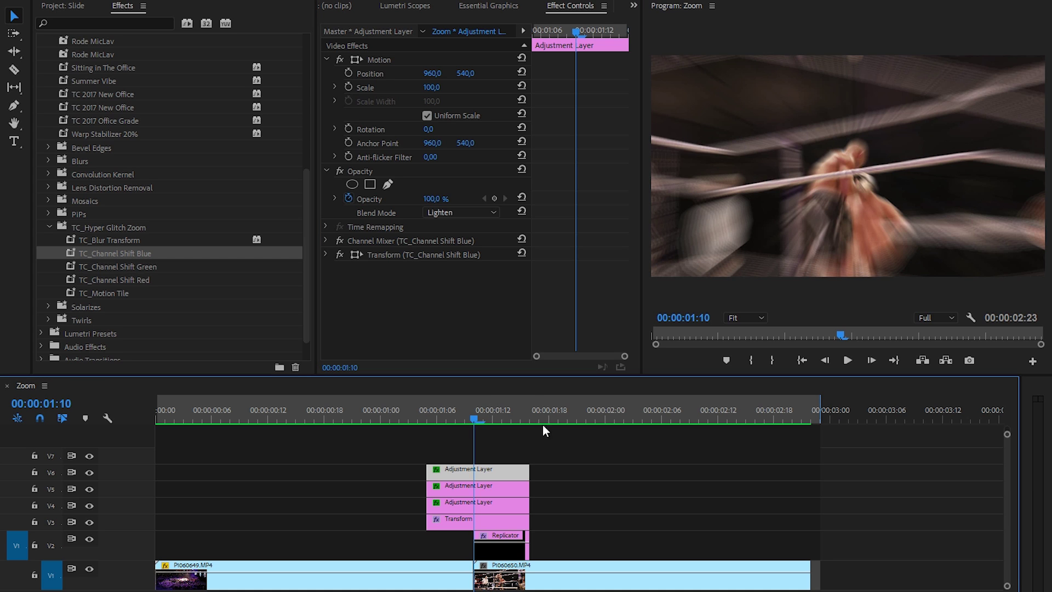
Step: Keyframe the Blue layer's Transform Position from clip start to X 970 at the cut
click(326, 255)
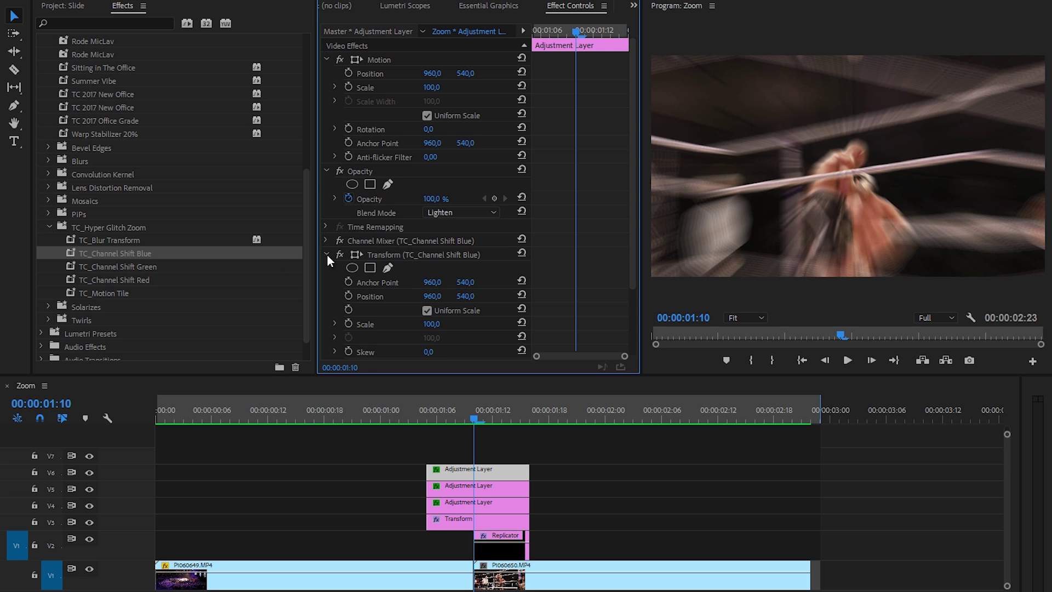
click(350, 296)
drag(576, 296, 539, 299)
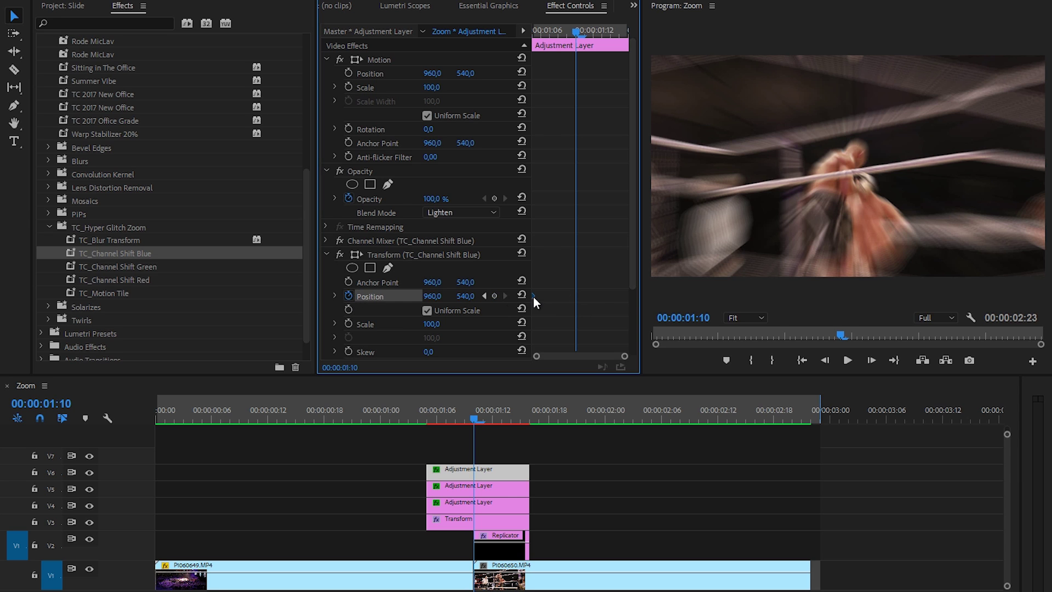
click(494, 296)
click(438, 296)
text(970)
key(Return)
Step: Keyframe the Green layer's Transform Position from clip start to X 950 at the cut
click(473, 492)
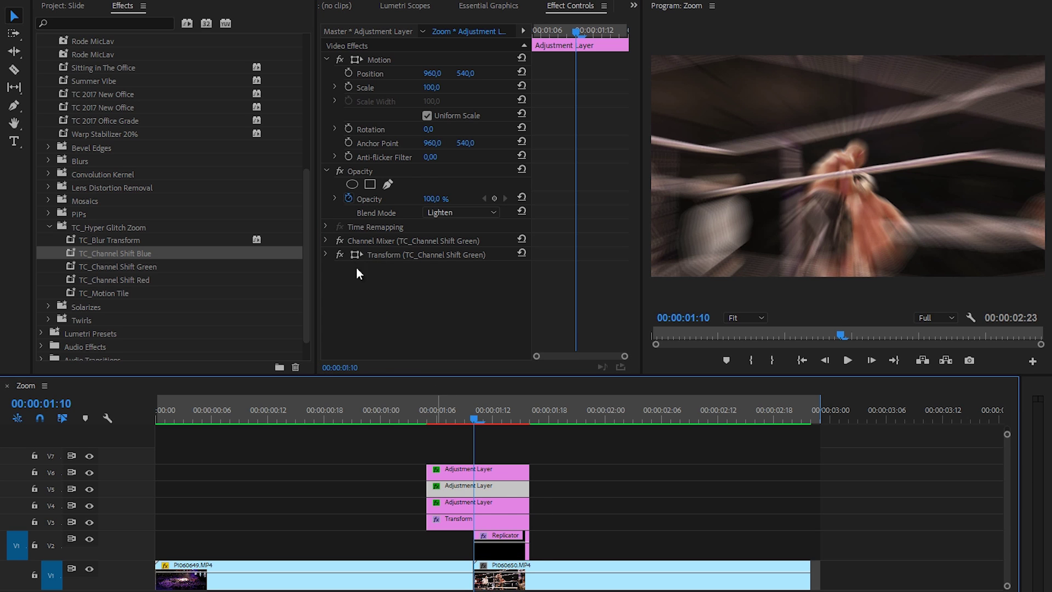
click(325, 254)
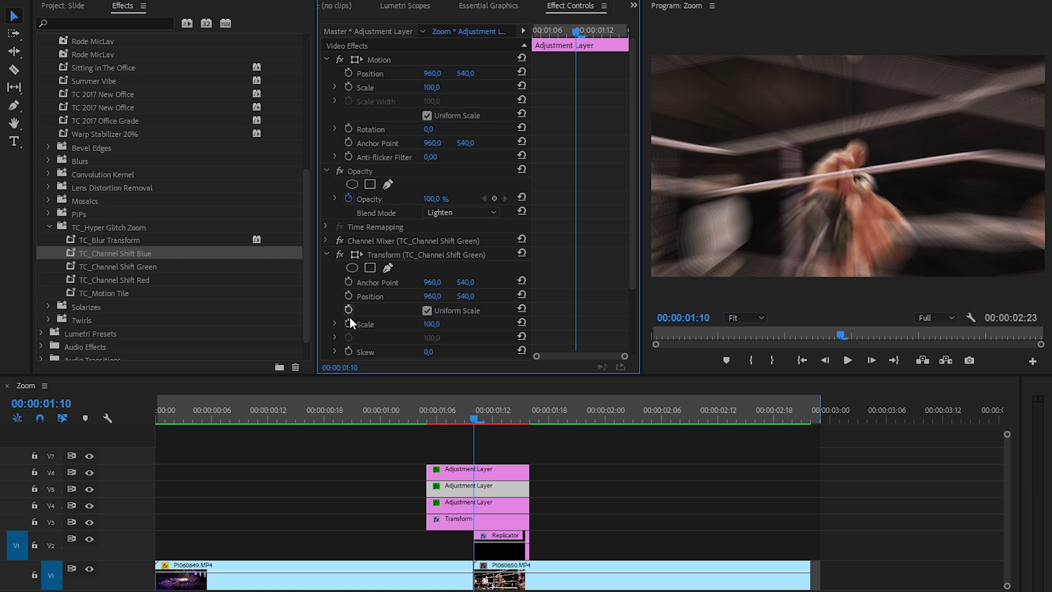
click(349, 297)
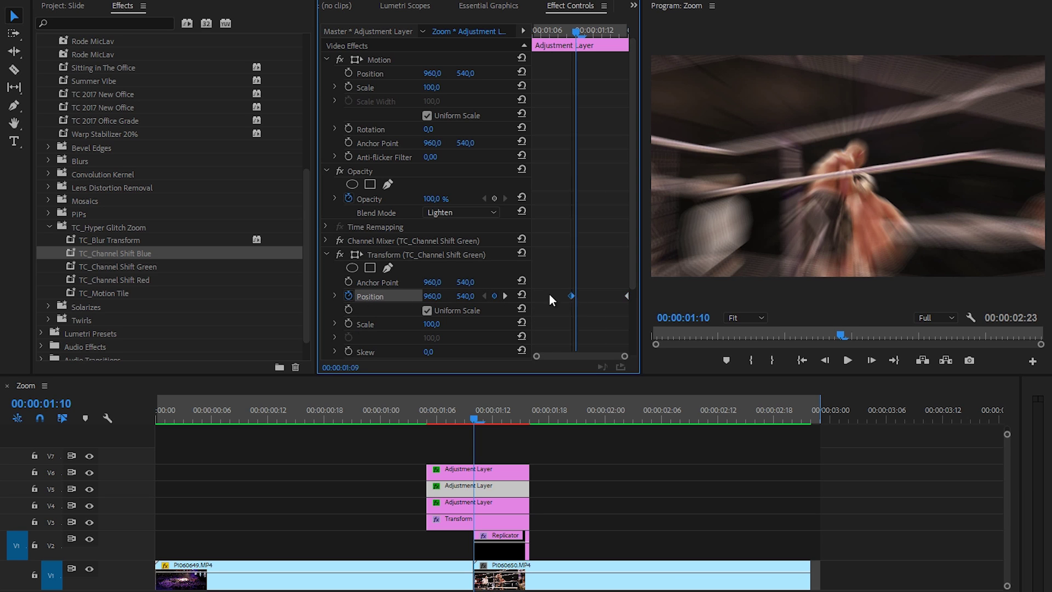
drag(571, 296, 533, 296)
click(433, 296)
key(Return)
Step: Render in to out, play the transition, and stop at 00:00:01:10 with clips deselected
click(86, 1)
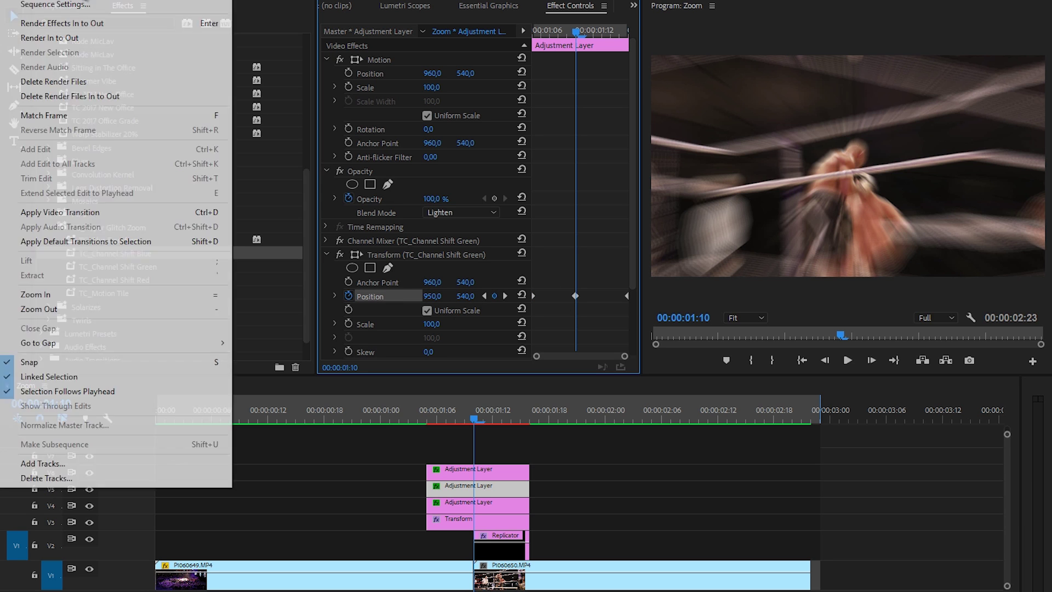
click(86, 38)
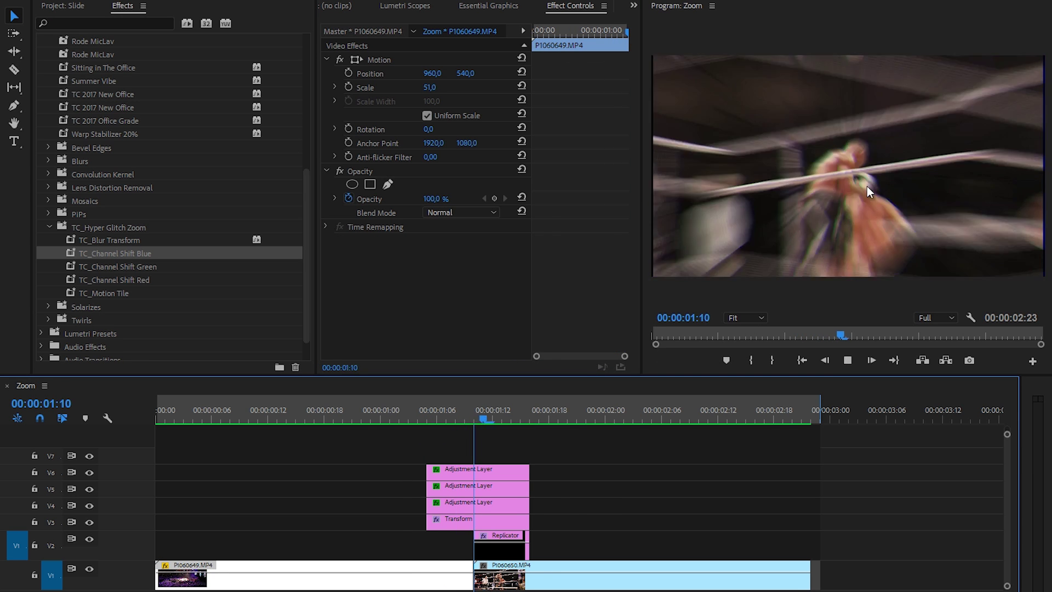
key(space)
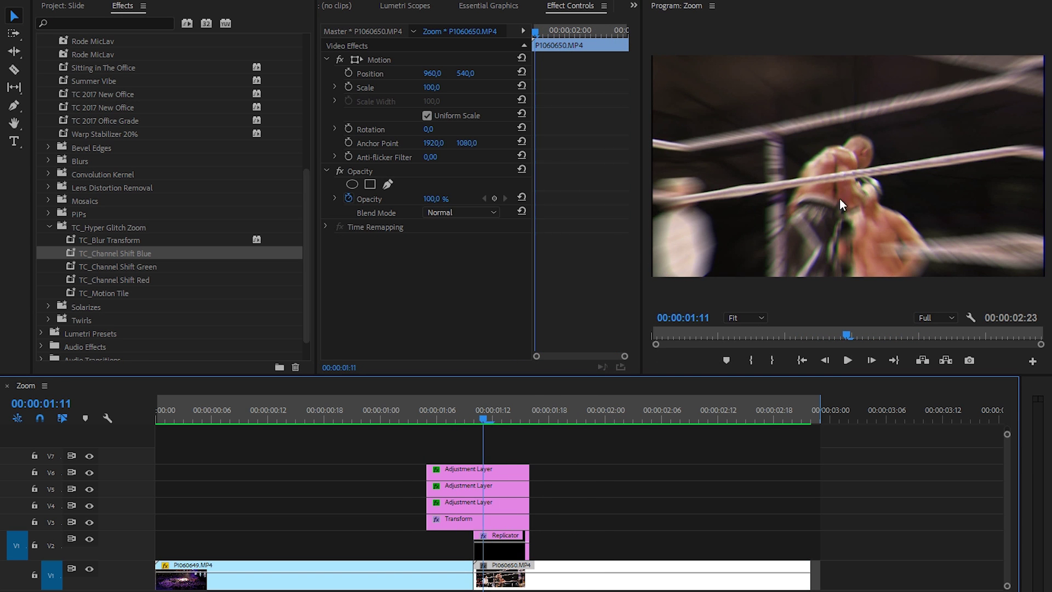
key(Left)
click(480, 487)
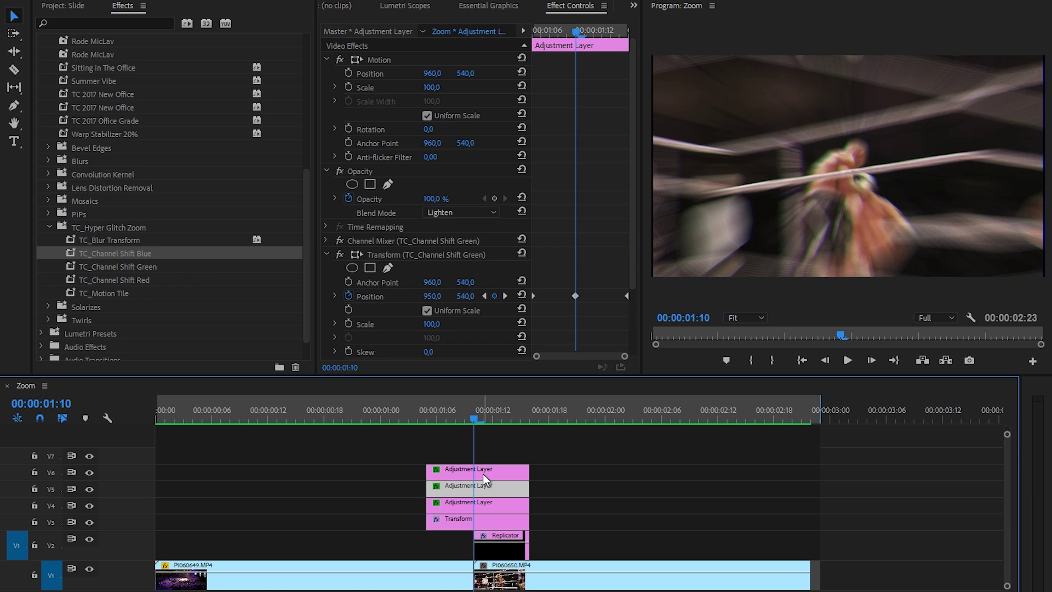
click(484, 473)
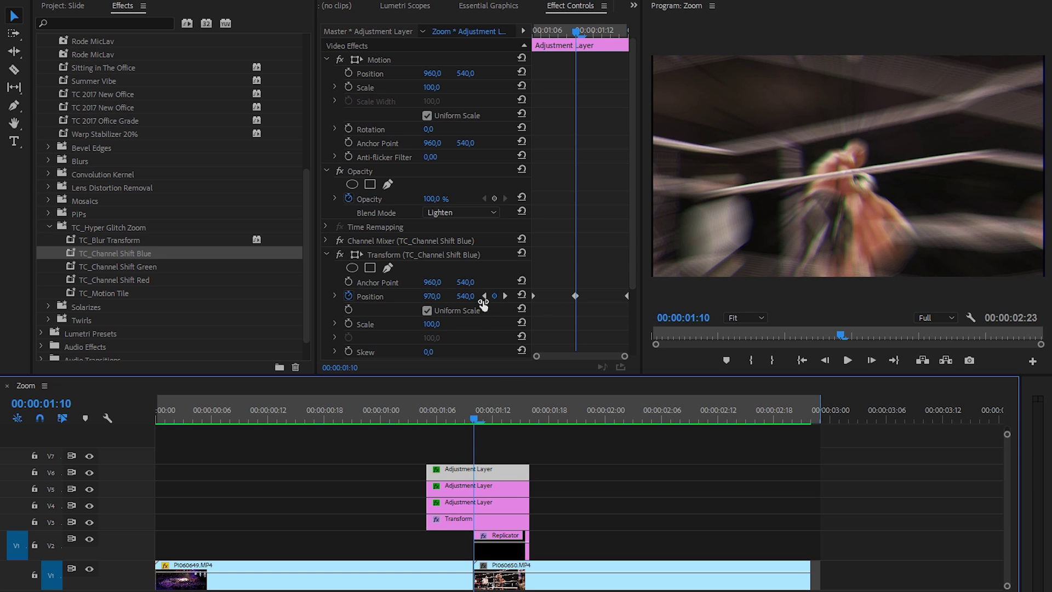
click(465, 296)
click(485, 436)
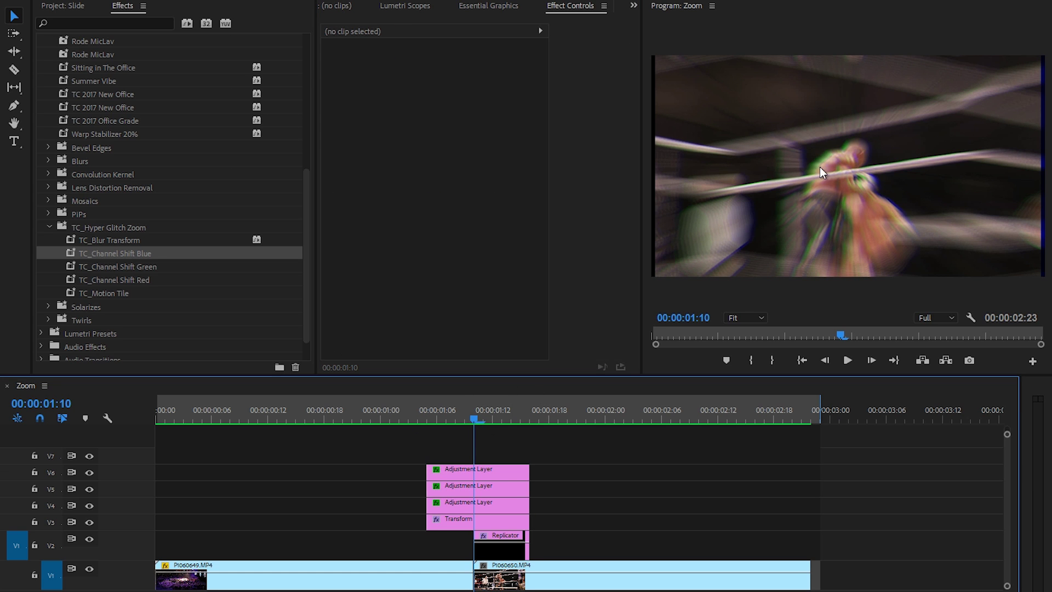